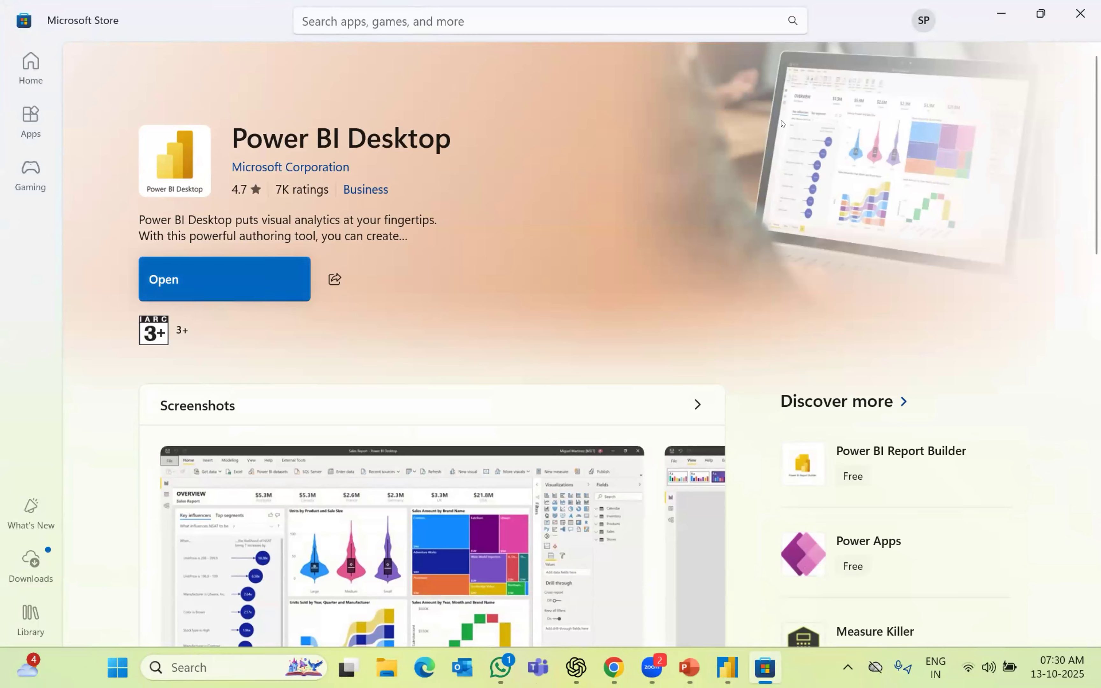
Close the Microsoft Store window to return to the Power BI Desktop download page
left_click(1076, 14)
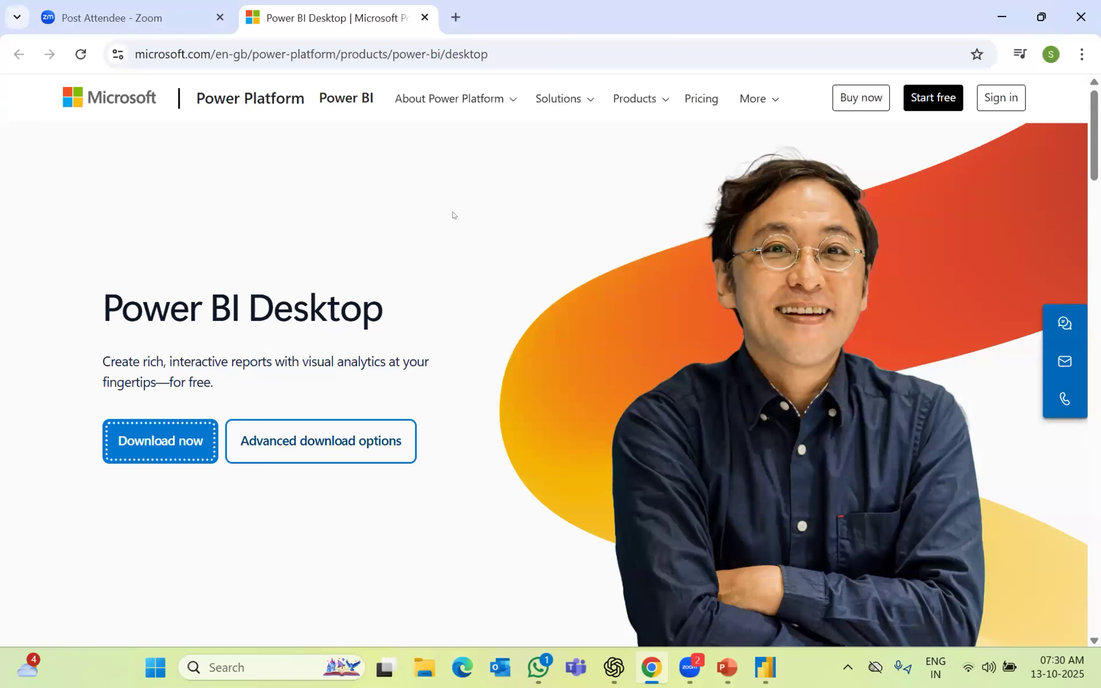
Bring the Edge window with the Power BI Desktop download page to the front
left_click(460, 222)
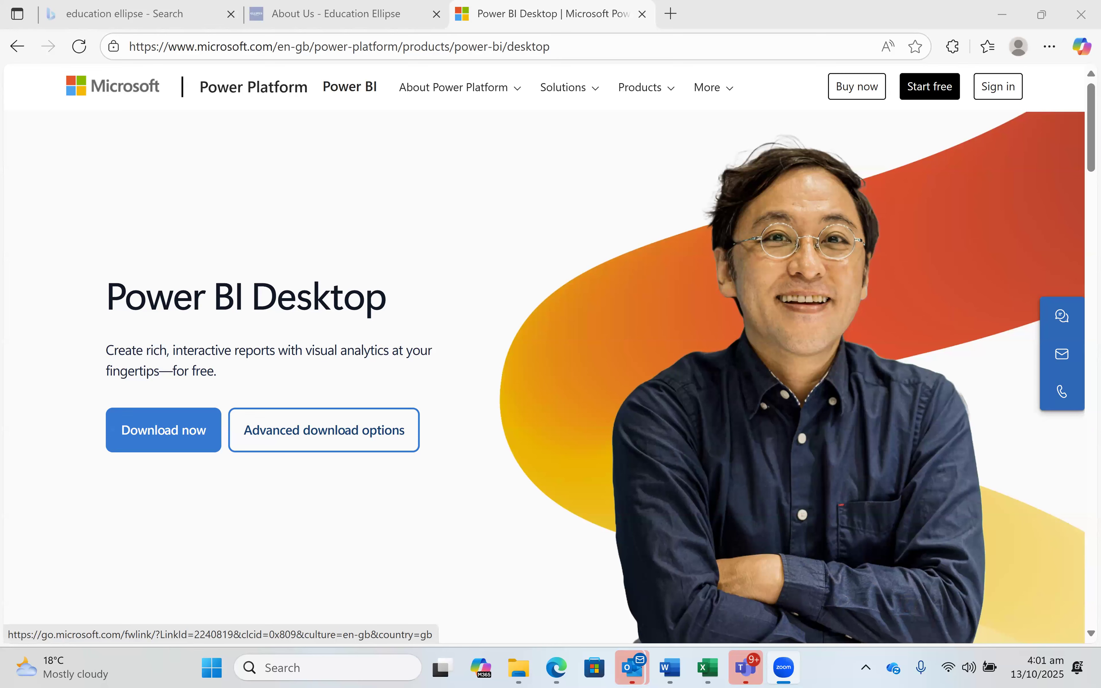
Start the Power BI Desktop installer download twice, then switch away from Edge
left_click(177, 442)
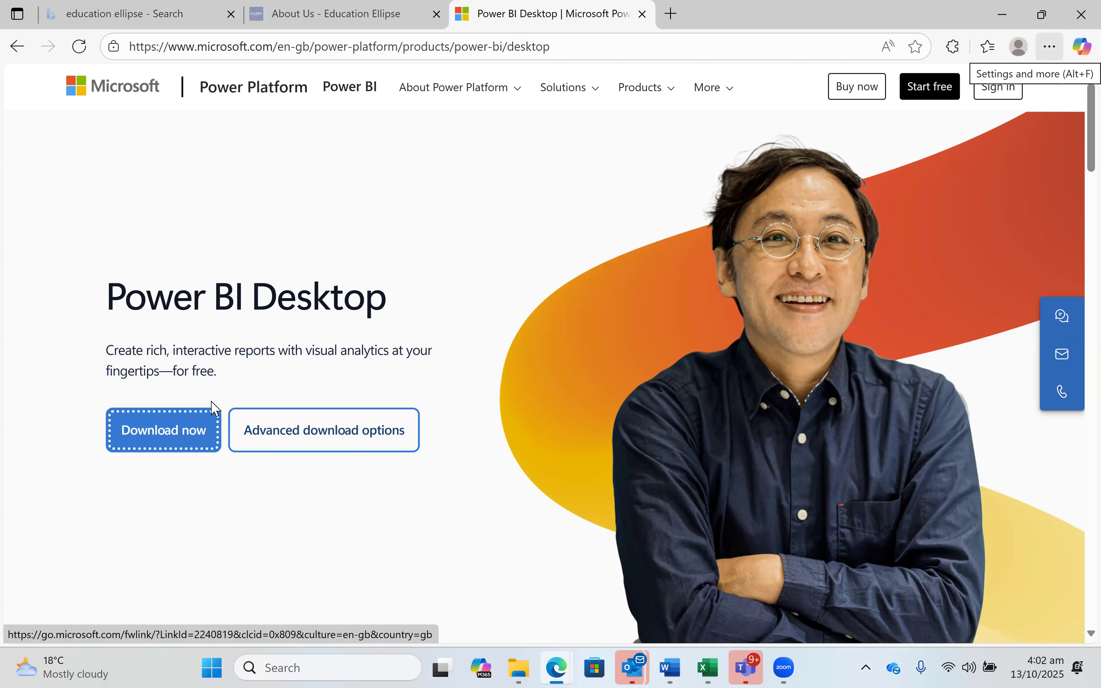
left_click(179, 433)
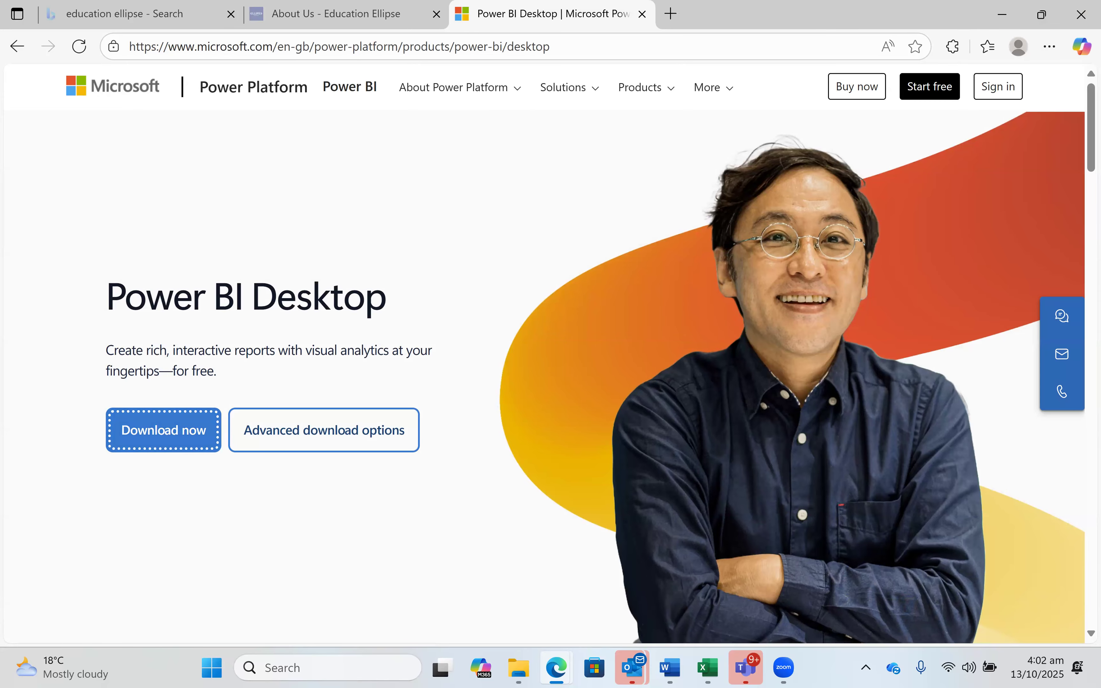
key("alt+Tab")
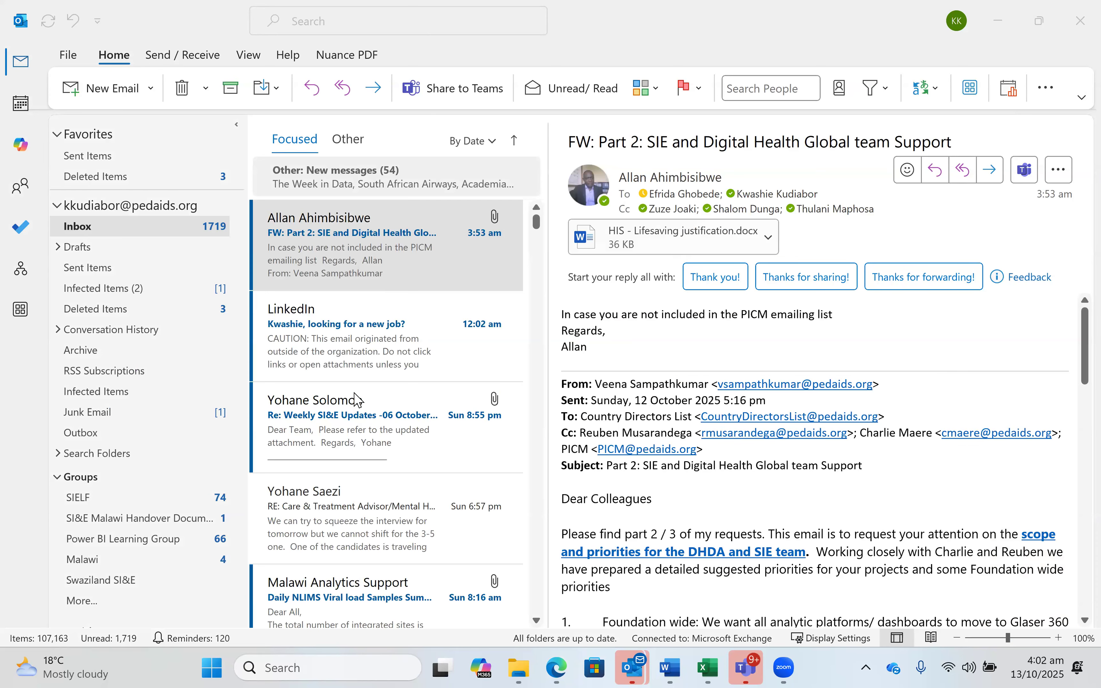
Show the Downloads folder with its 124 items in File Explorer
left_click(79, 272)
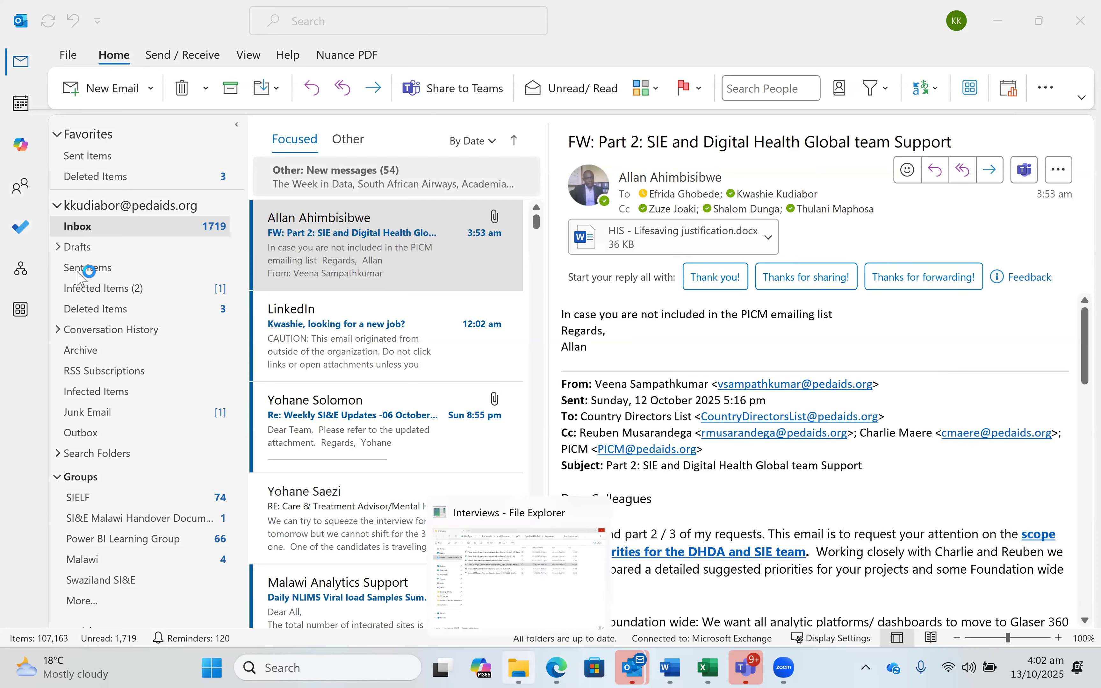
left_click(79, 275)
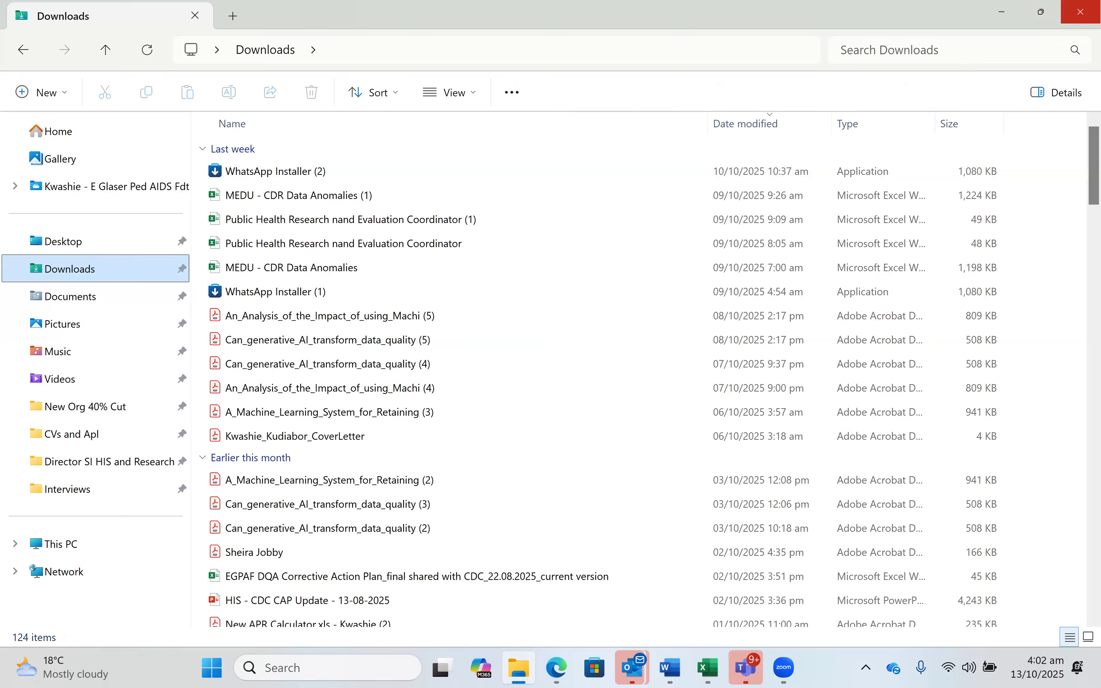
left_click(1080, 12)
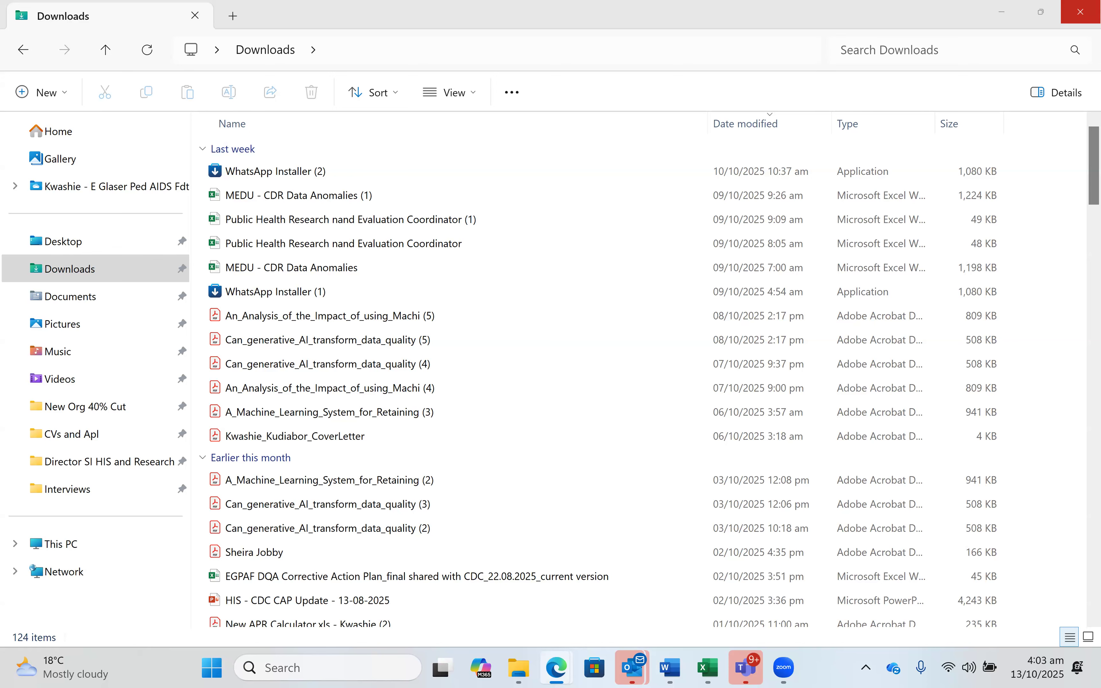
left_click(177, 280)
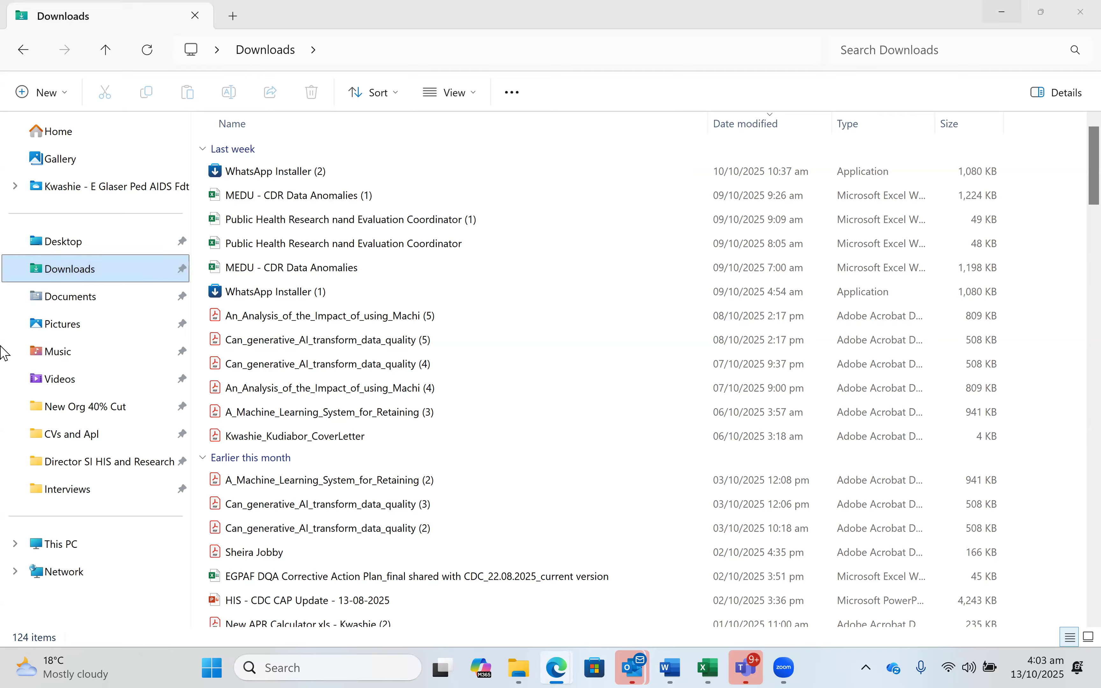
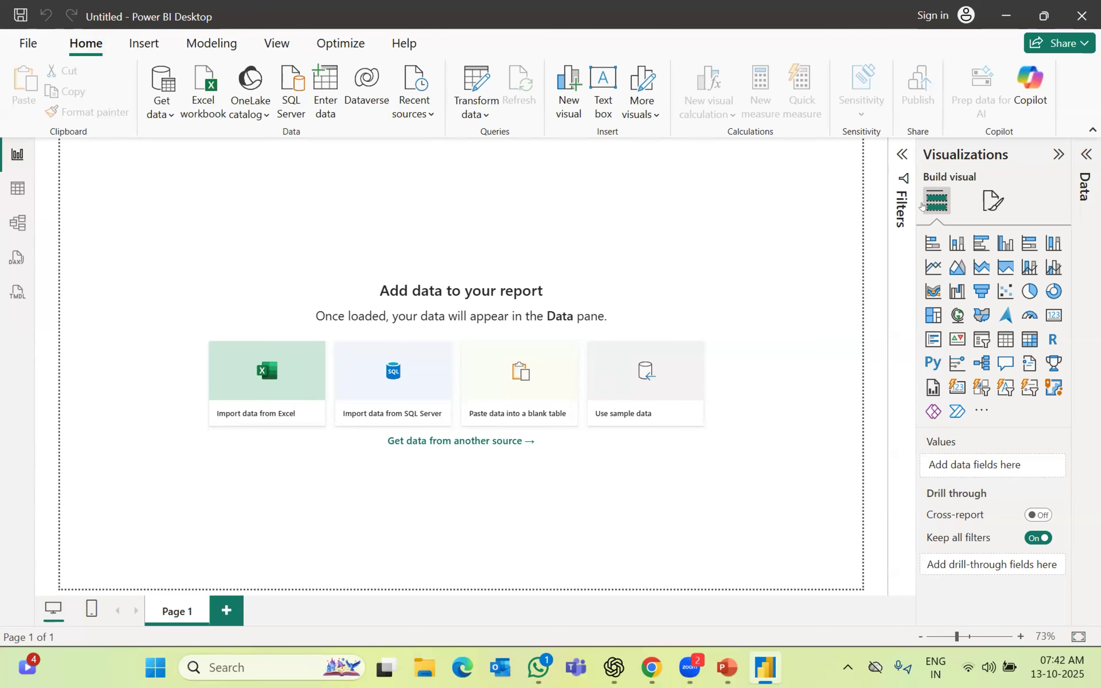
Toggle the Filters pane open and closed, then collapse the Data and Visualizations panes
left_click(900, 155)
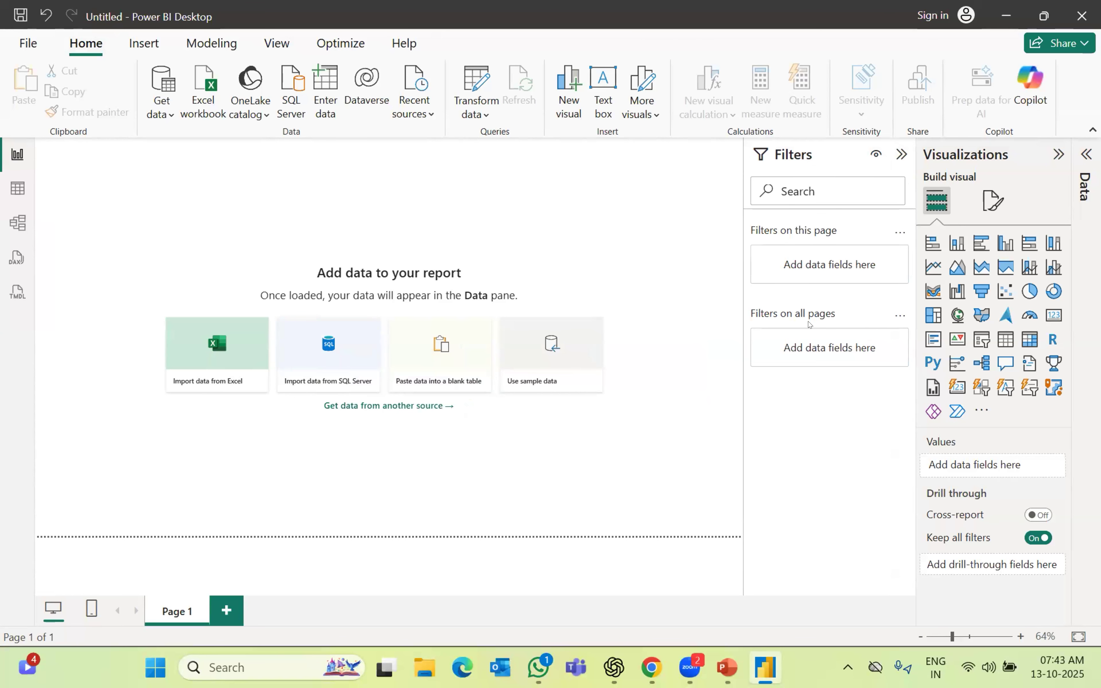
left_click(900, 154)
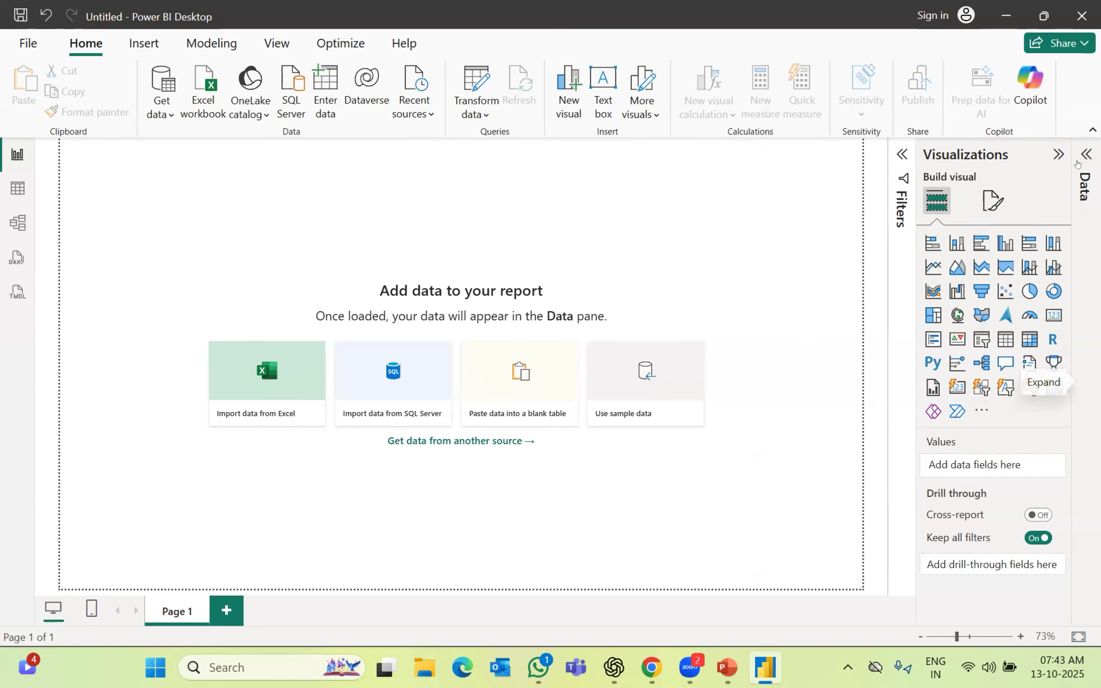
left_click(1085, 153)
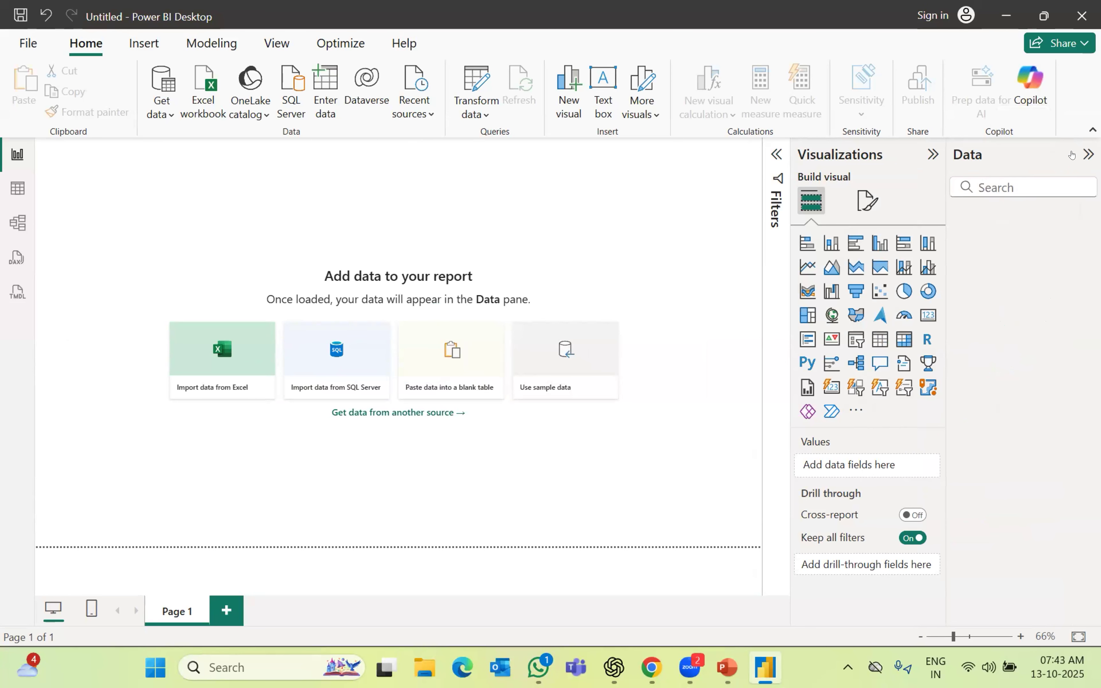
left_click(1087, 154)
left_click(1054, 155)
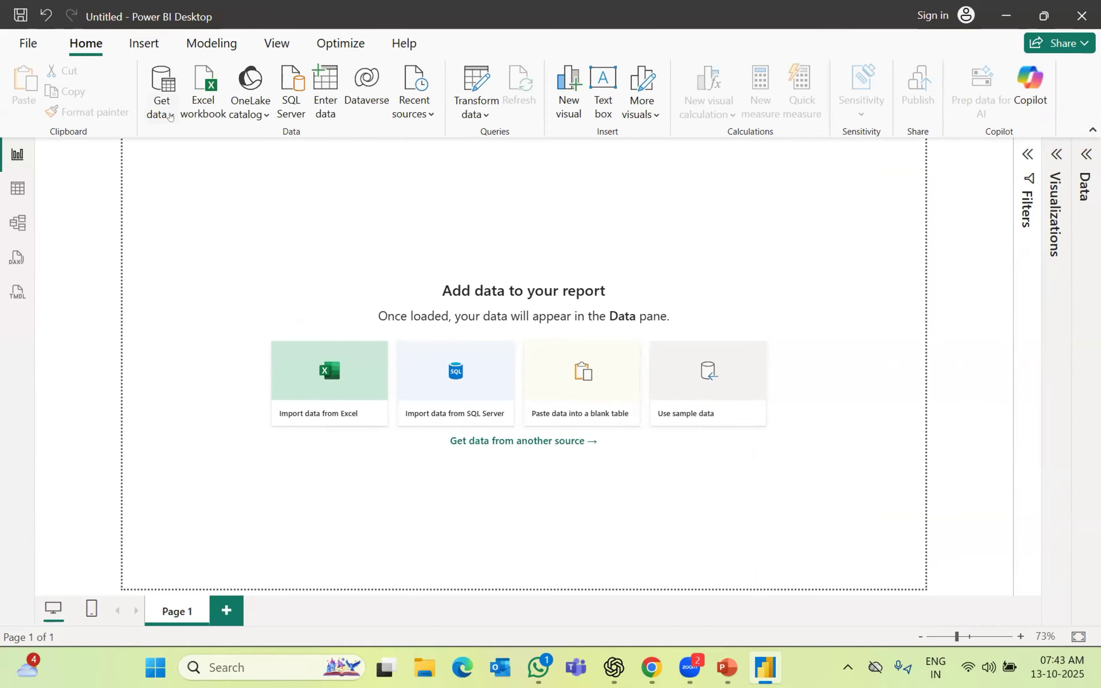
left_click(169, 114)
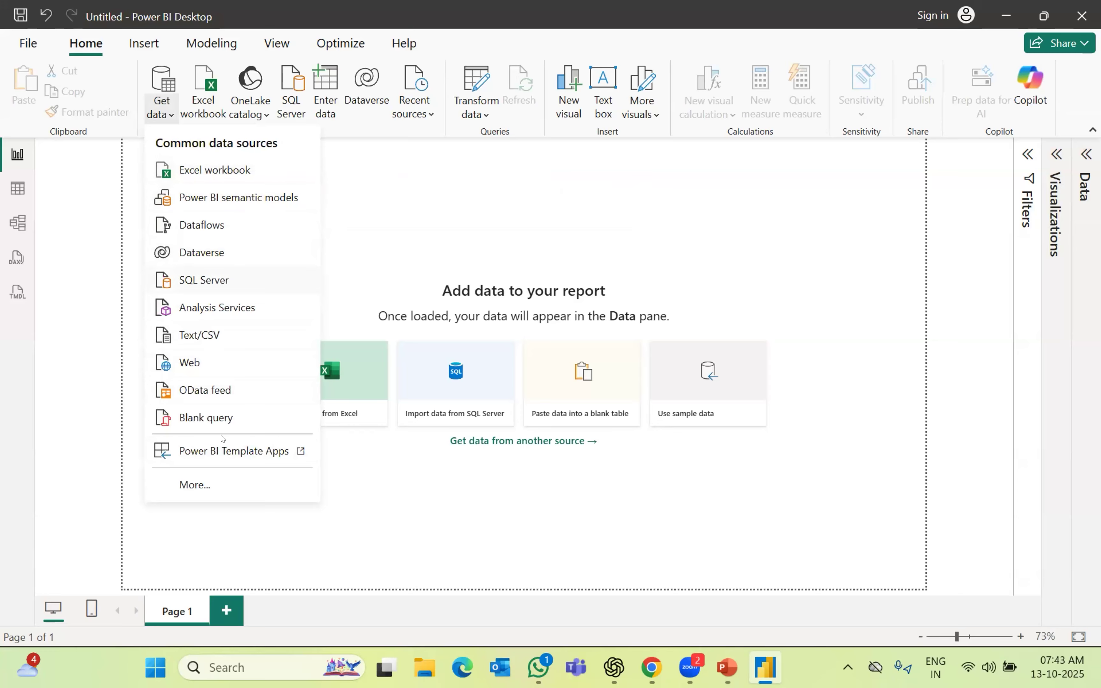
left_click(197, 484)
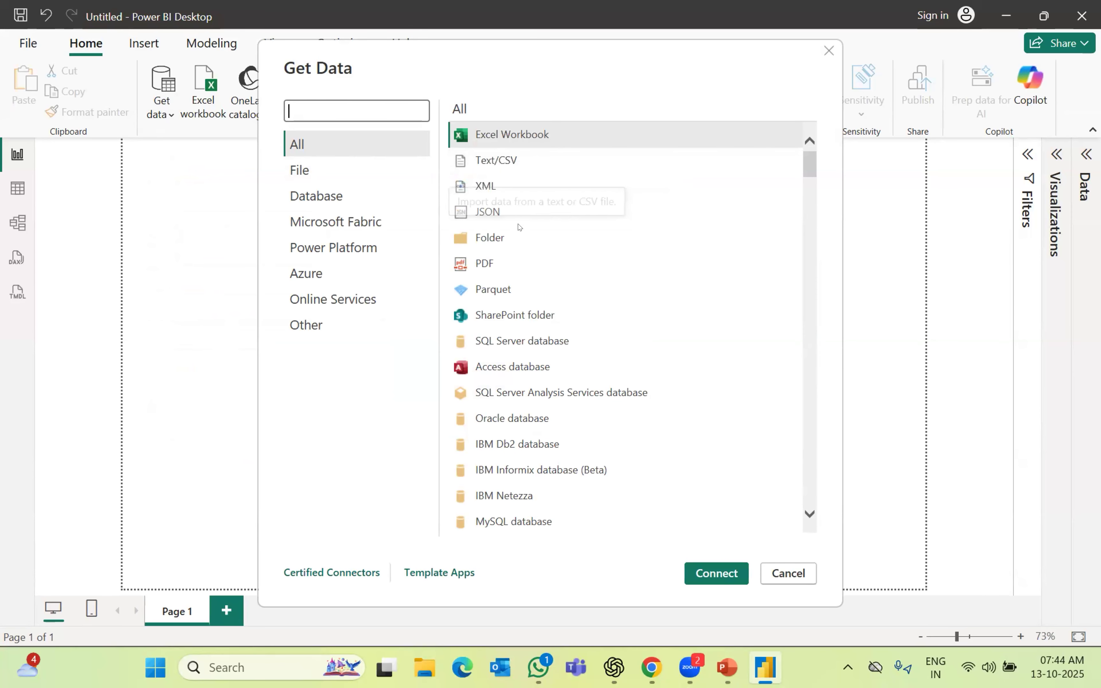
scroll(616, 437, "down", 5)
scroll(618, 428, "down", 18)
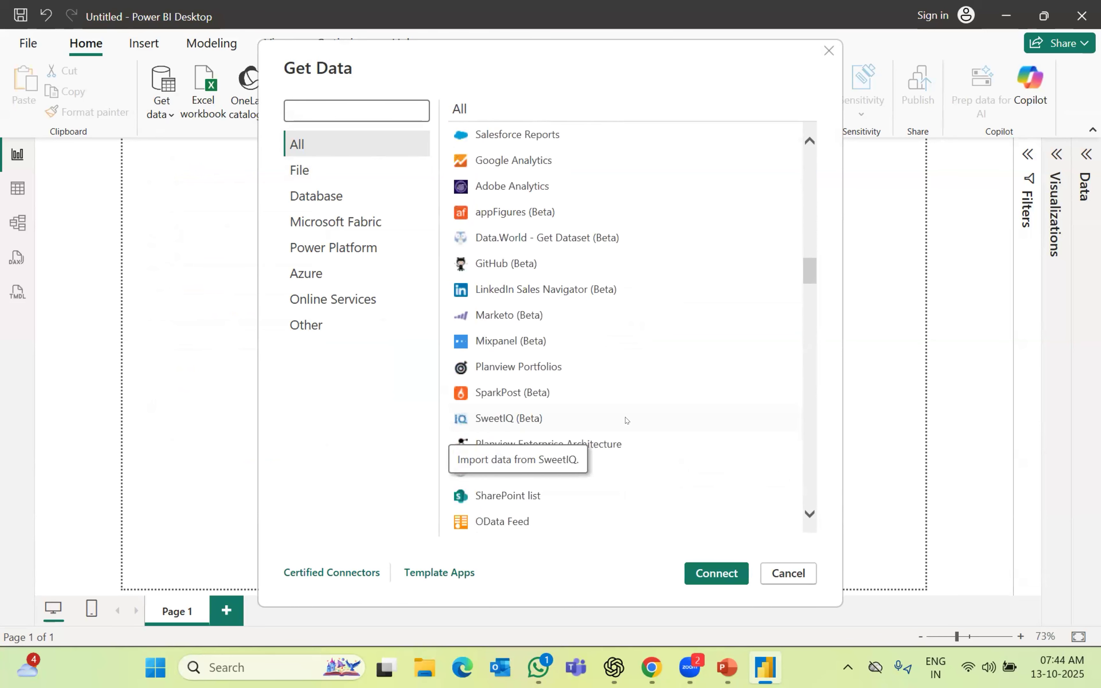
scroll(627, 420, "down", 3)
scroll(627, 421, "down", 12)
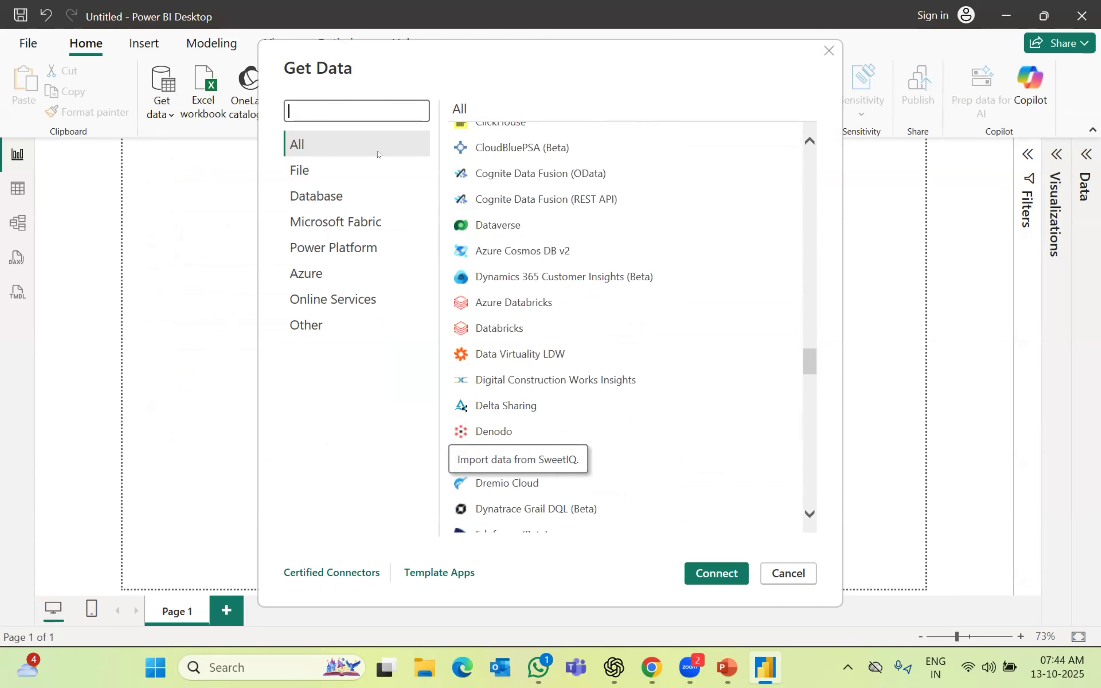
left_click(306, 178)
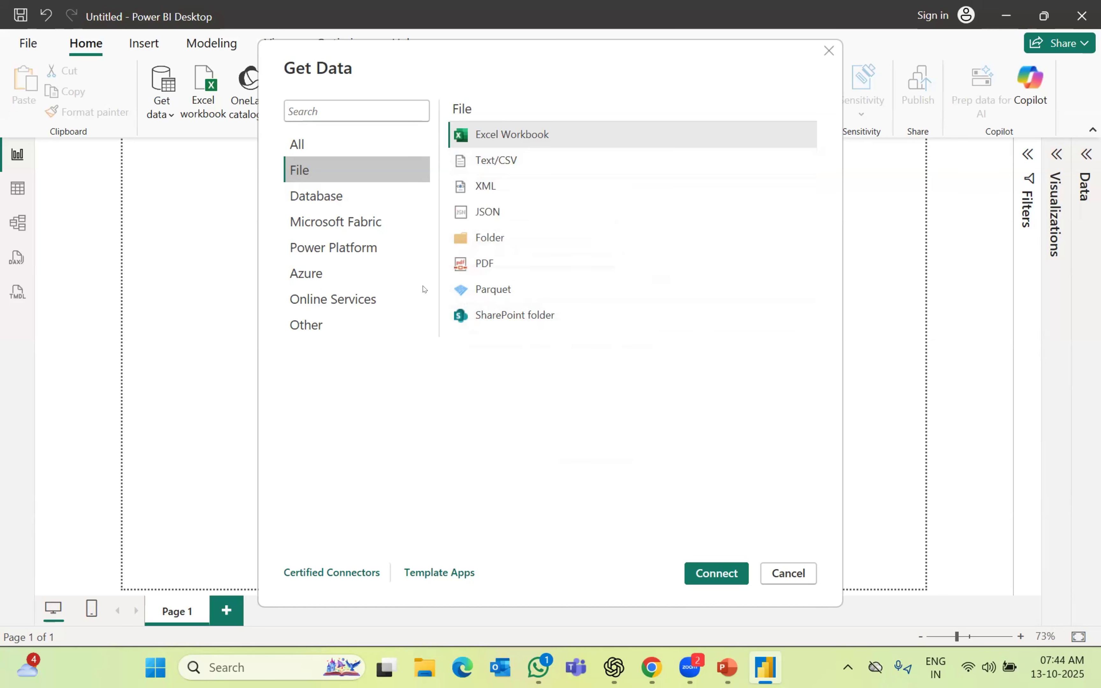
left_click(345, 196)
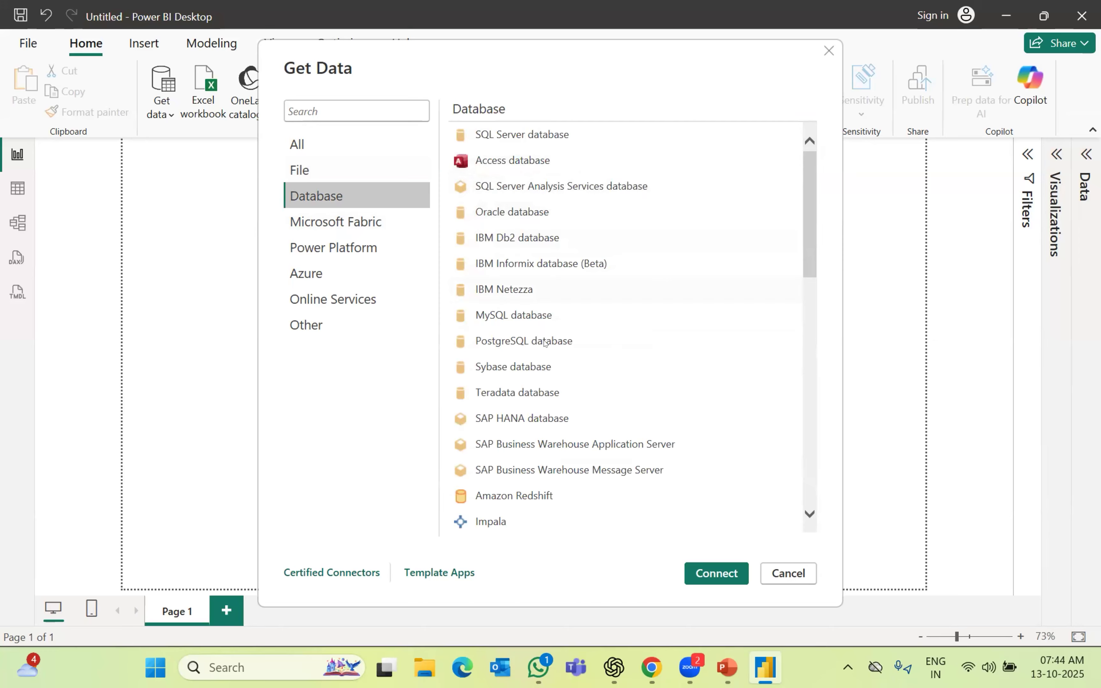
scroll(590, 447, "down", 2)
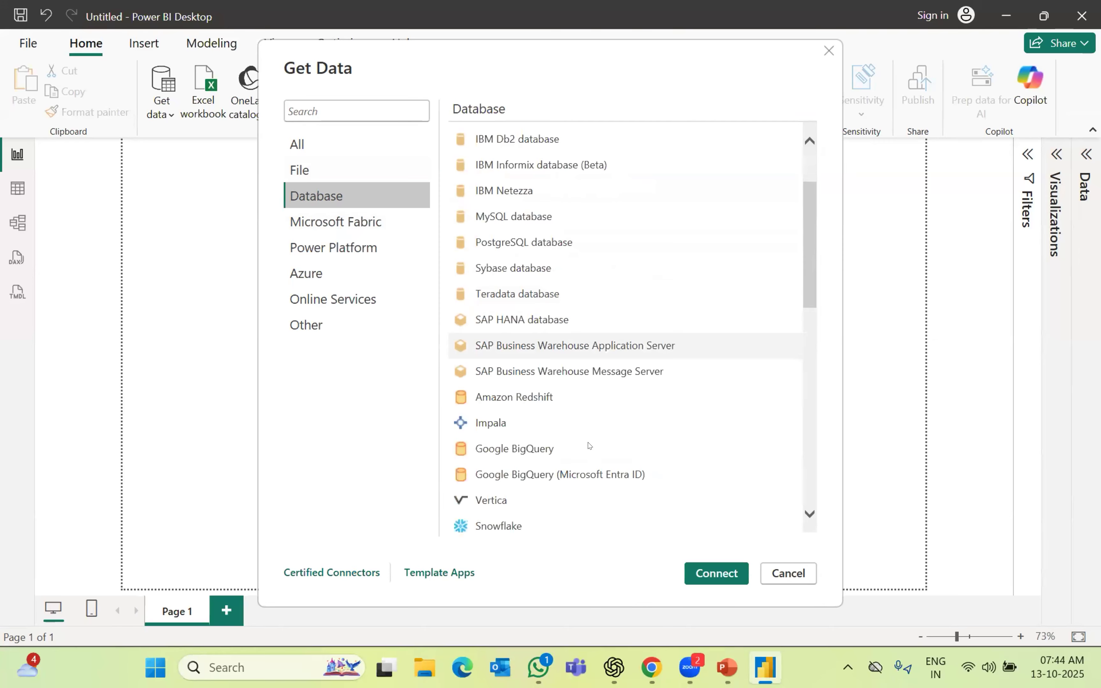
scroll(590, 446, "down", 8)
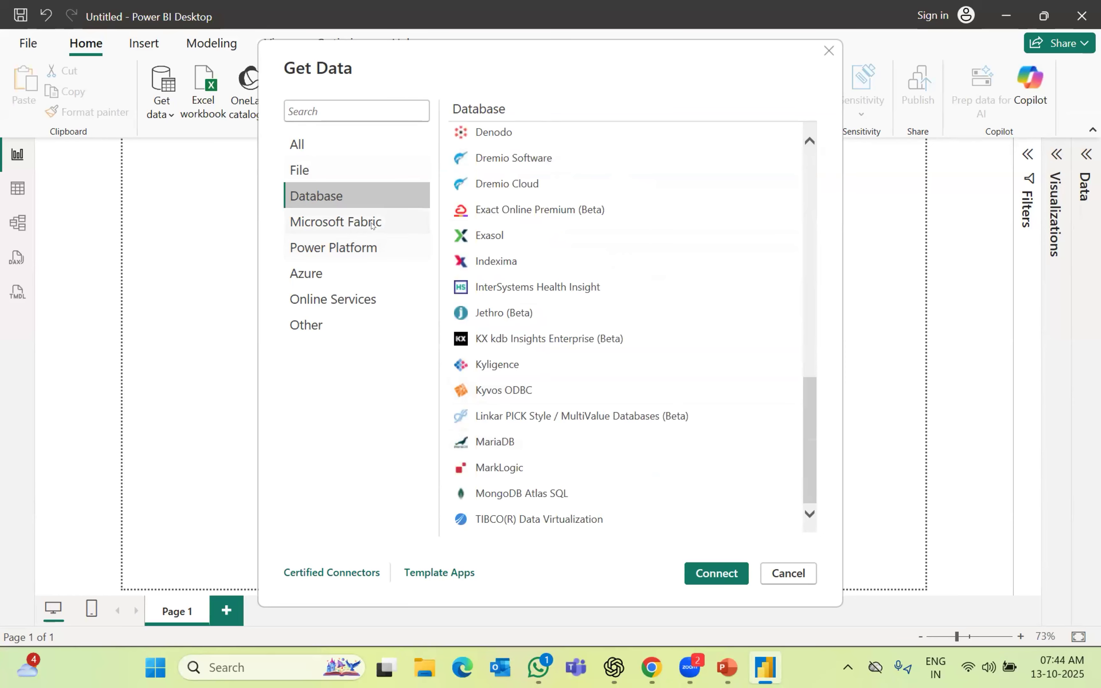
left_click(372, 224)
left_click(368, 252)
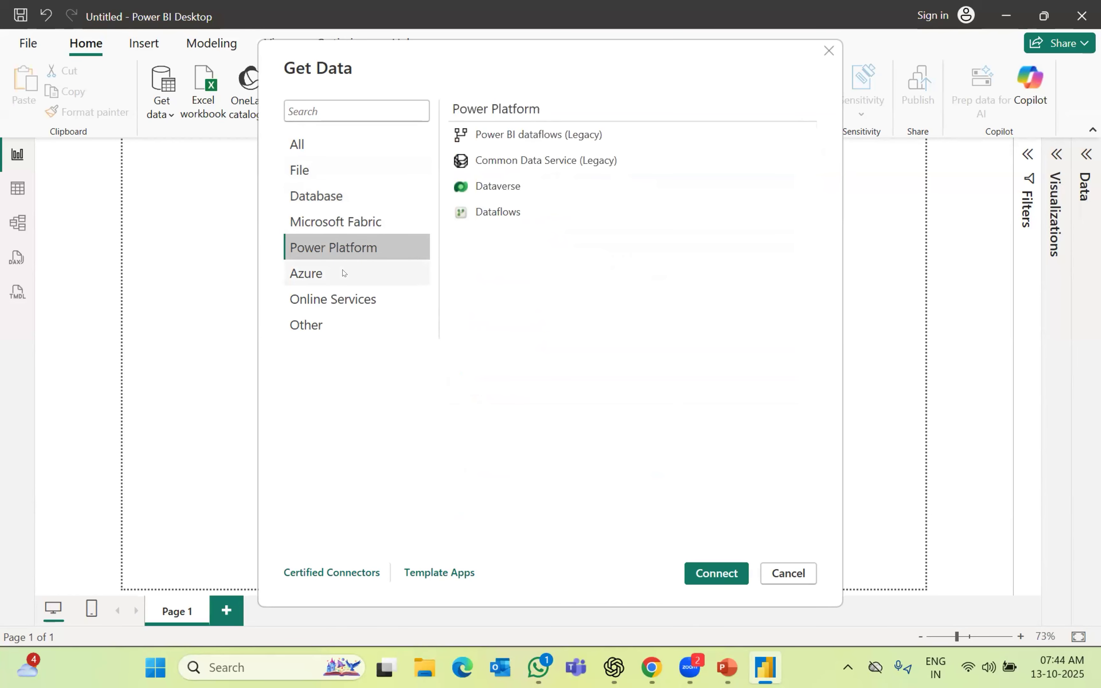
left_click(344, 273)
left_click(339, 299)
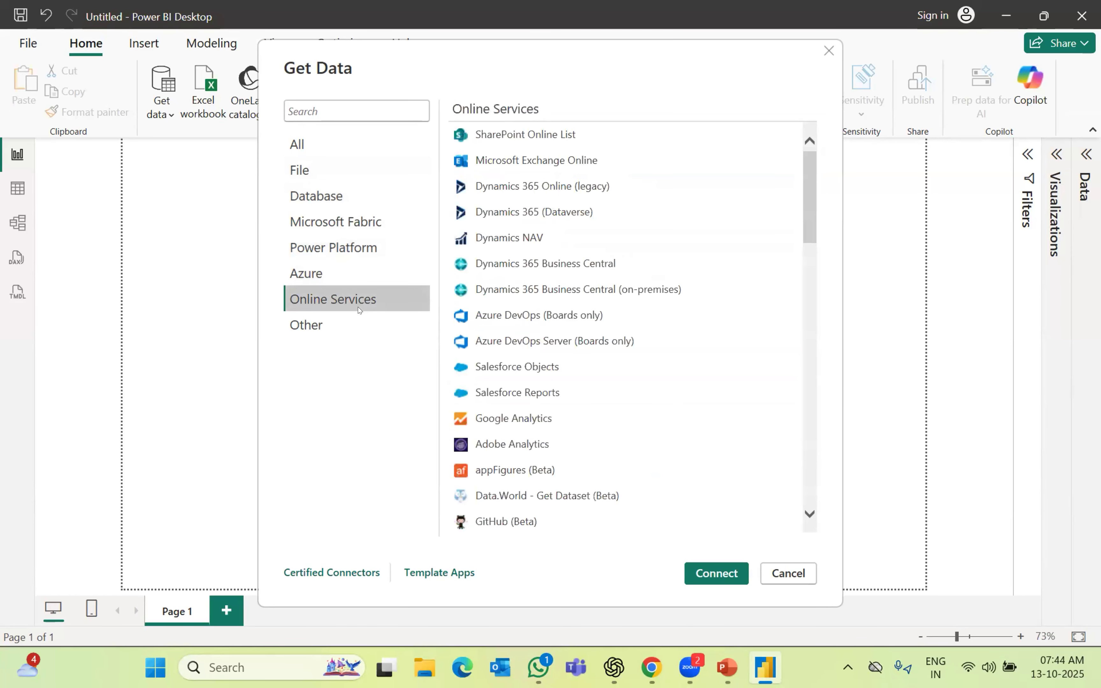
left_click(336, 326)
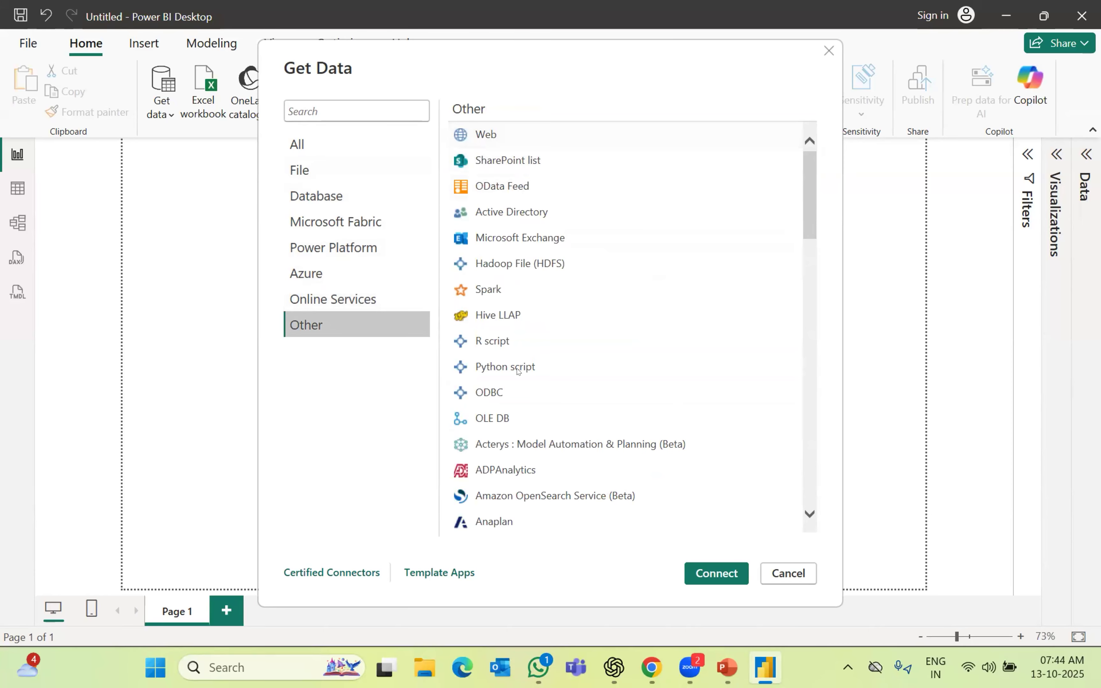
scroll(564, 454, "down", 10)
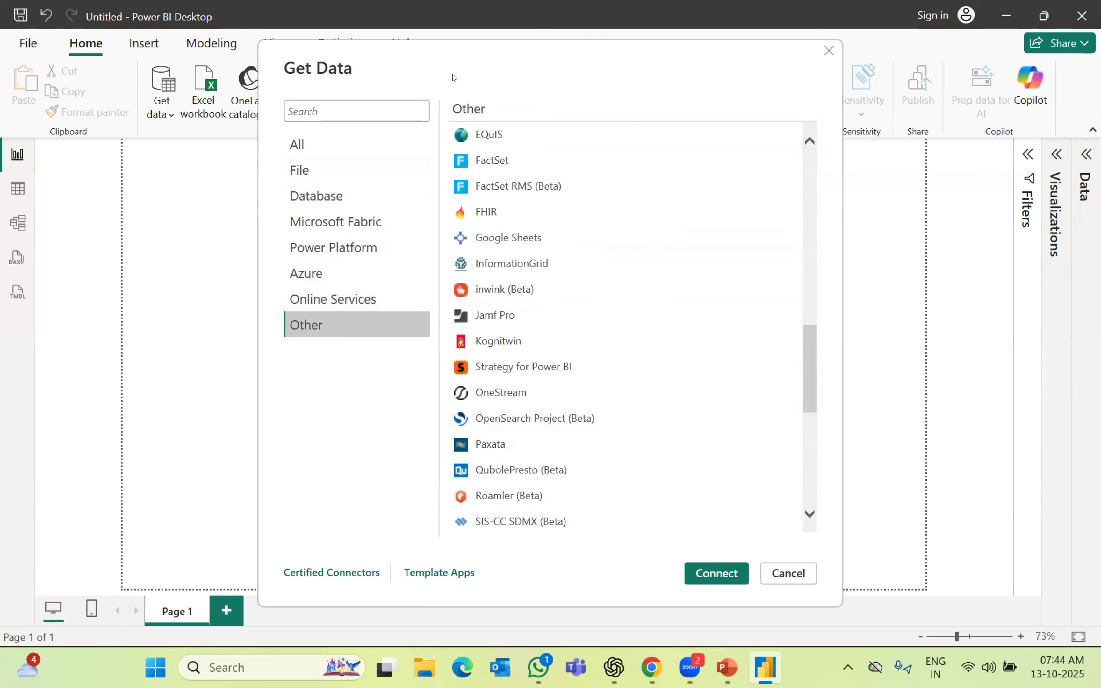
left_click(788, 574)
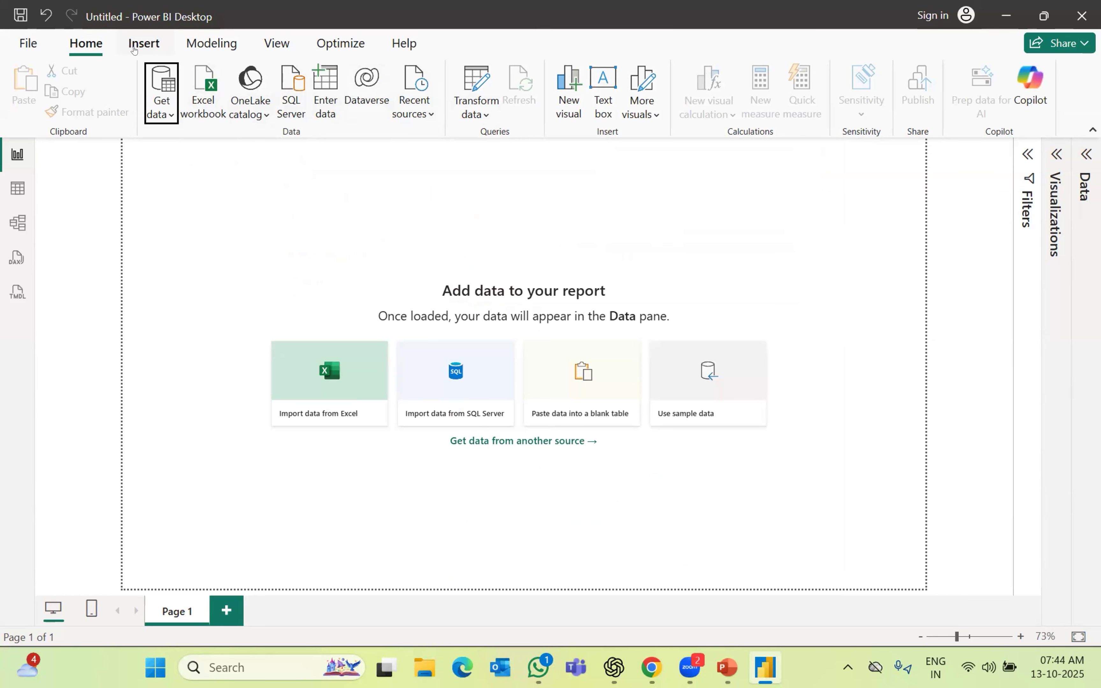
Look at the Insert tab's additional visuals options, then bring up the Modeling commands
left_click(134, 50)
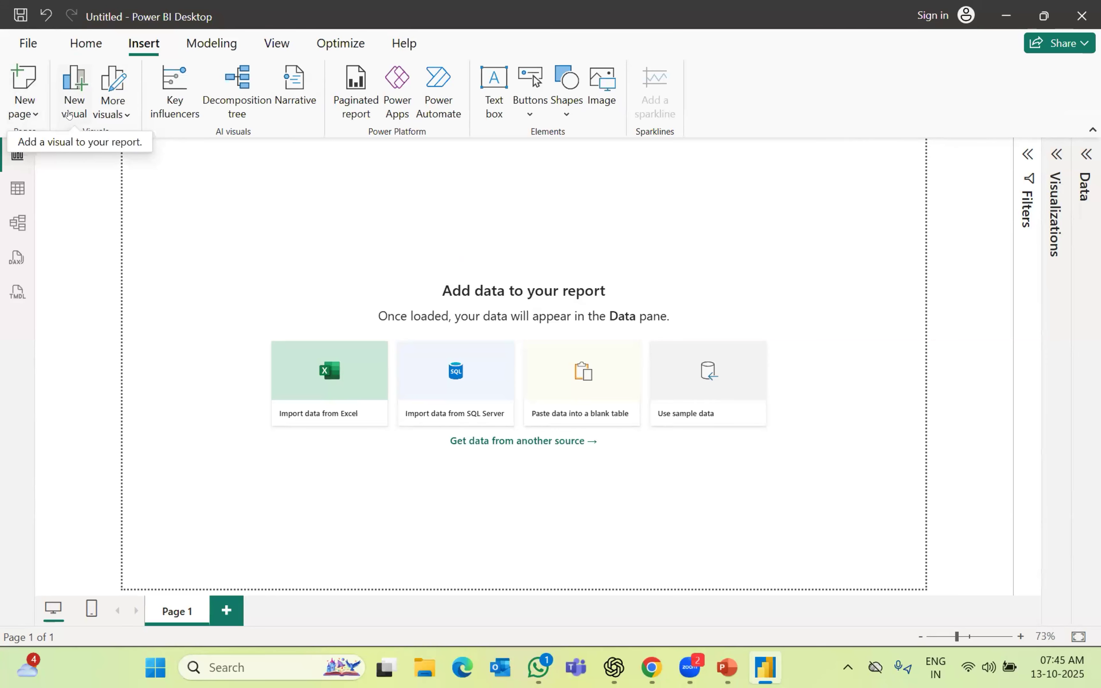
left_click(123, 115)
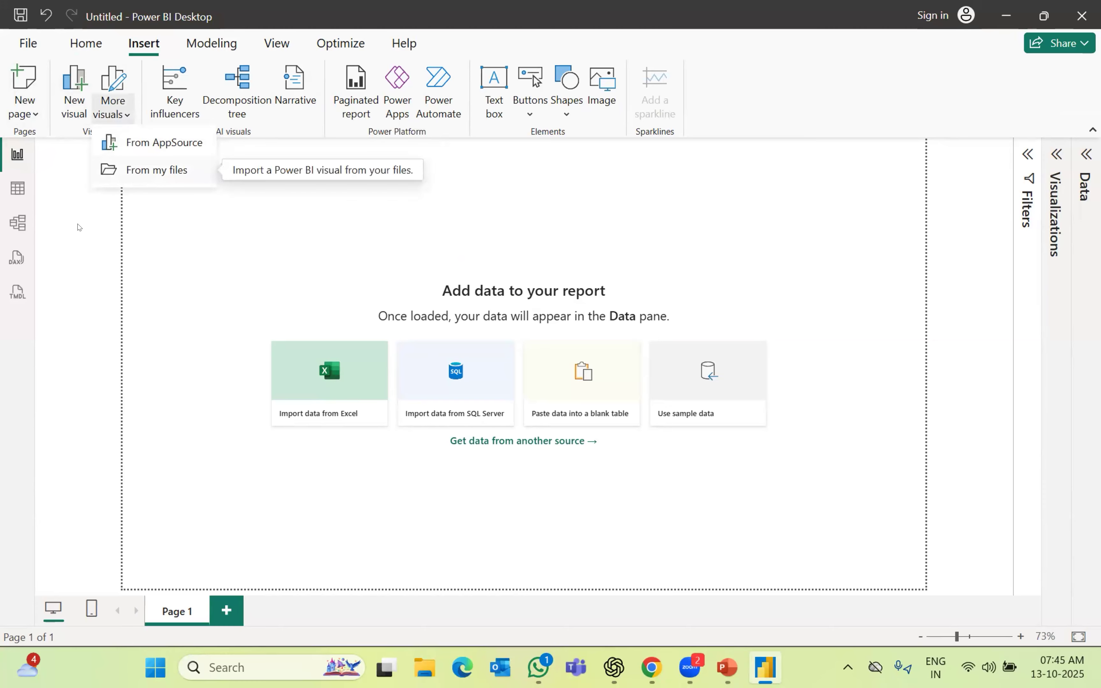
left_click(95, 211)
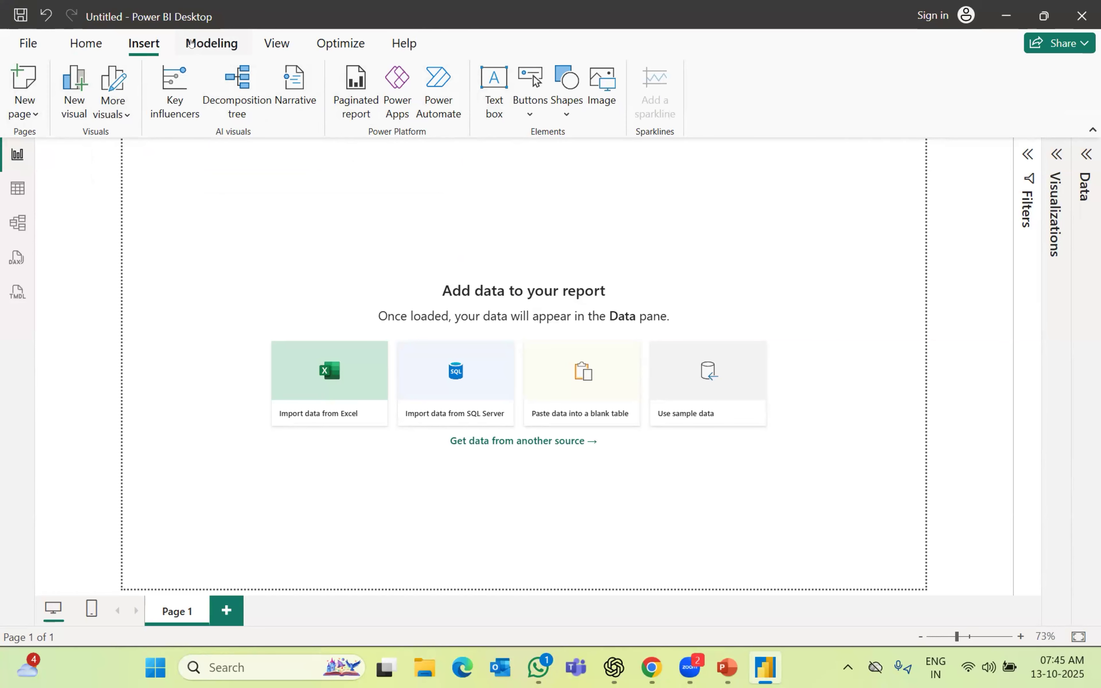
left_click(199, 42)
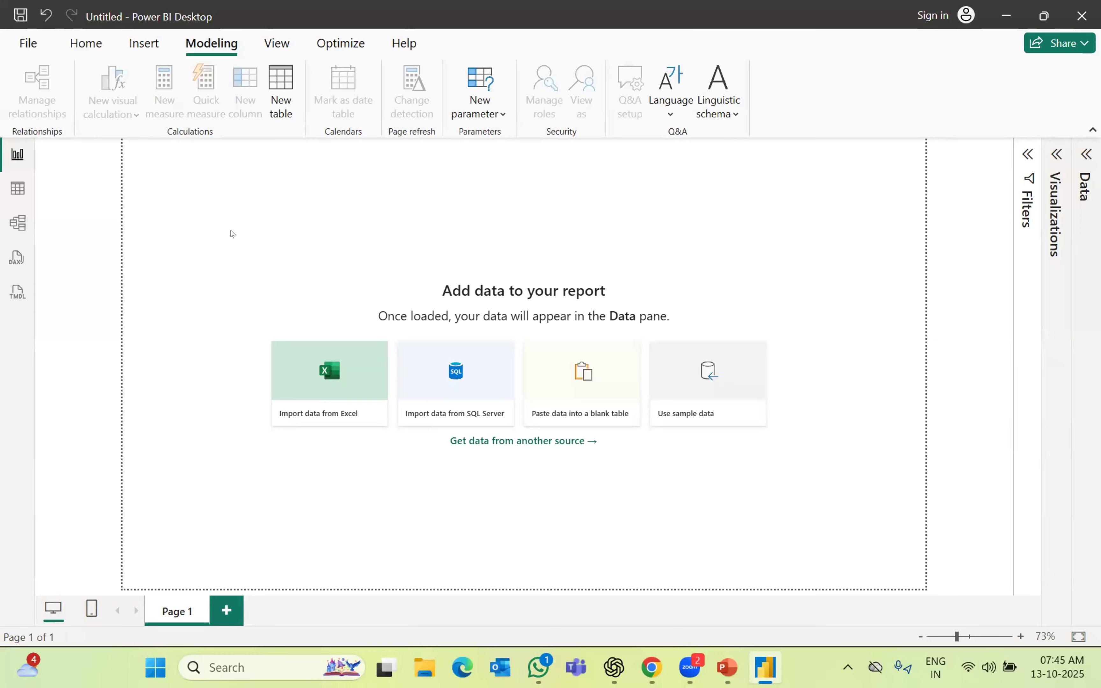
Browse the View tab's report themes gallery without applying a theme
left_click(271, 42)
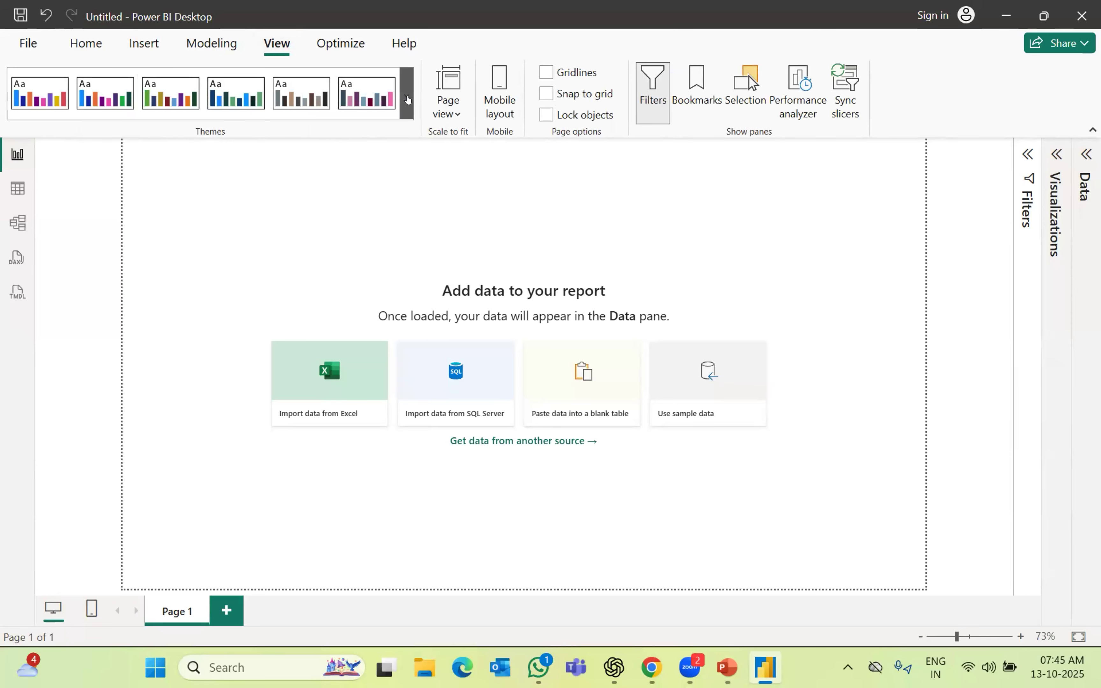
left_click(408, 98)
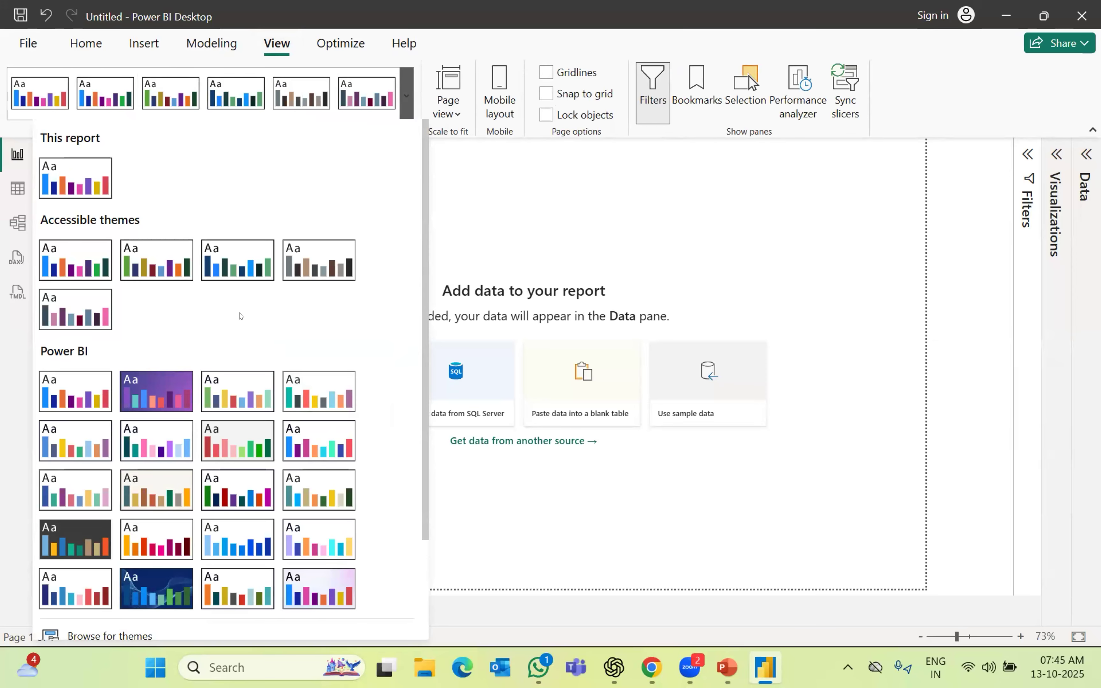
scroll(275, 347, "down", 2)
scroll(359, 328, "down", 1)
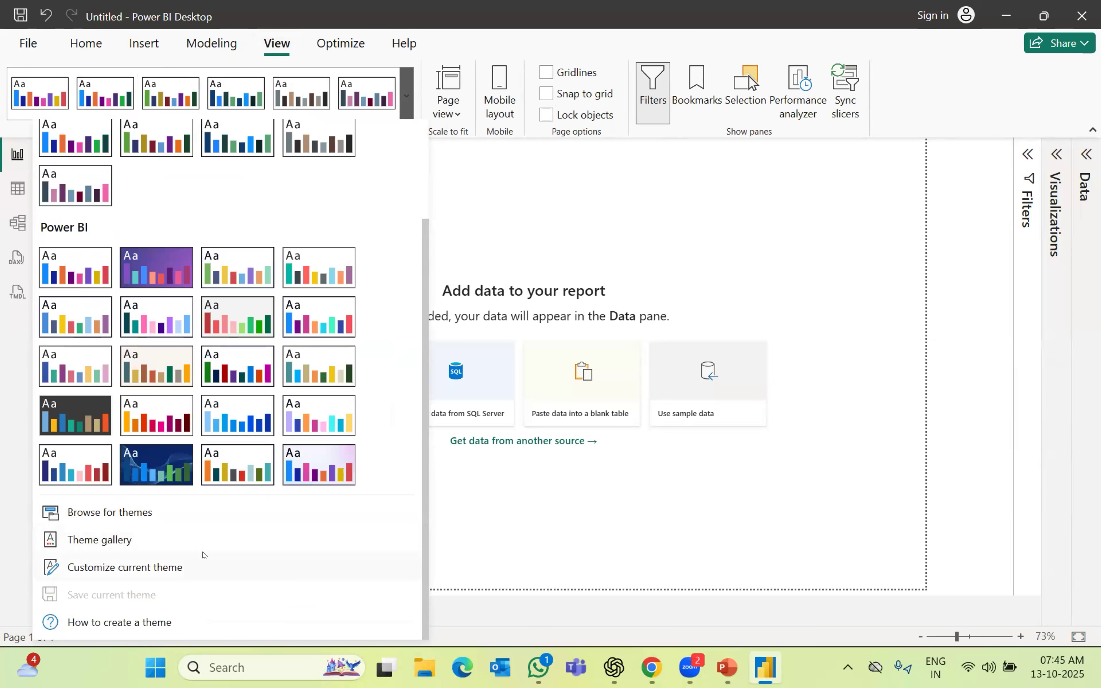
left_click(971, 317)
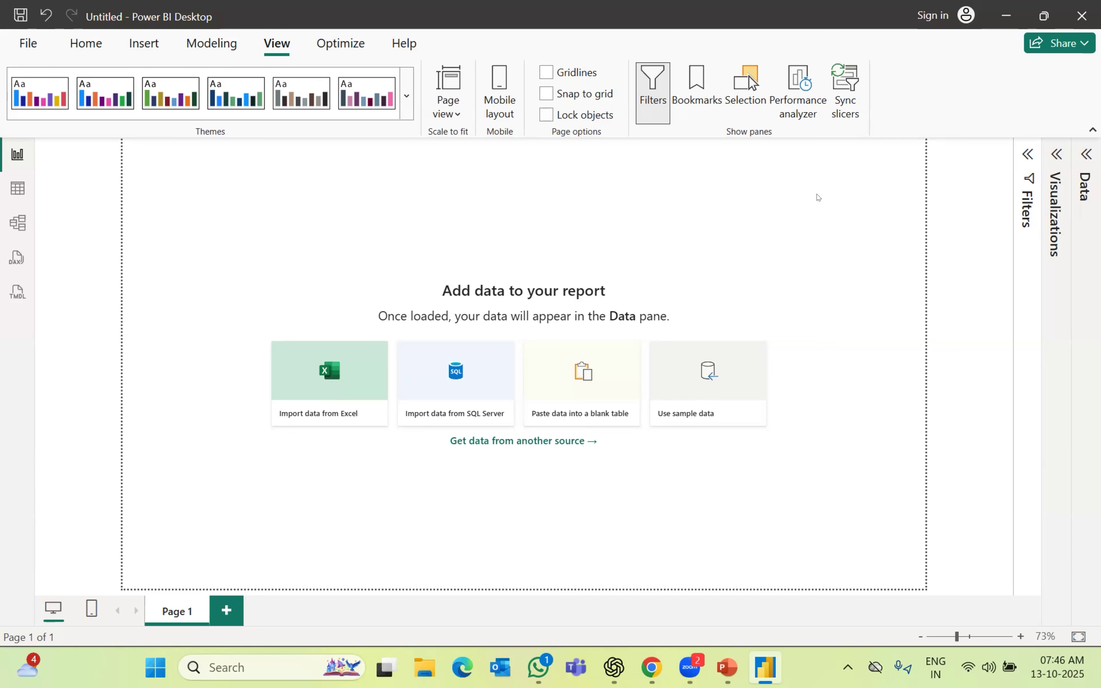
Reopen the themes gallery, show the Optimize tools, then switch to the empty Table view
left_click(407, 97)
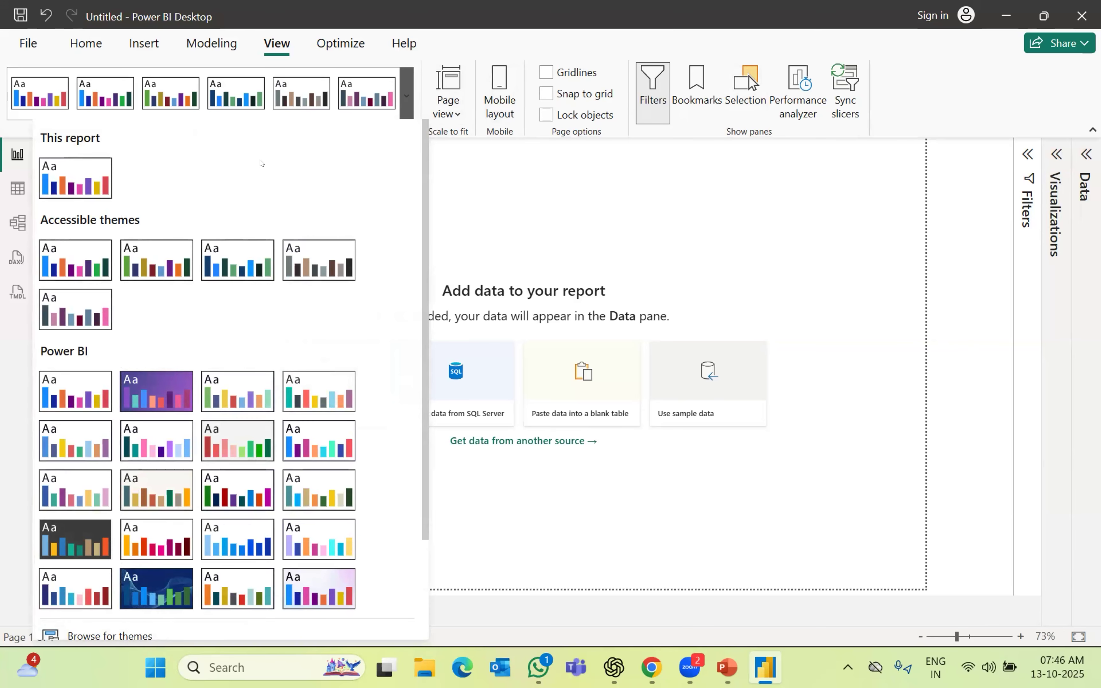
left_click(346, 43)
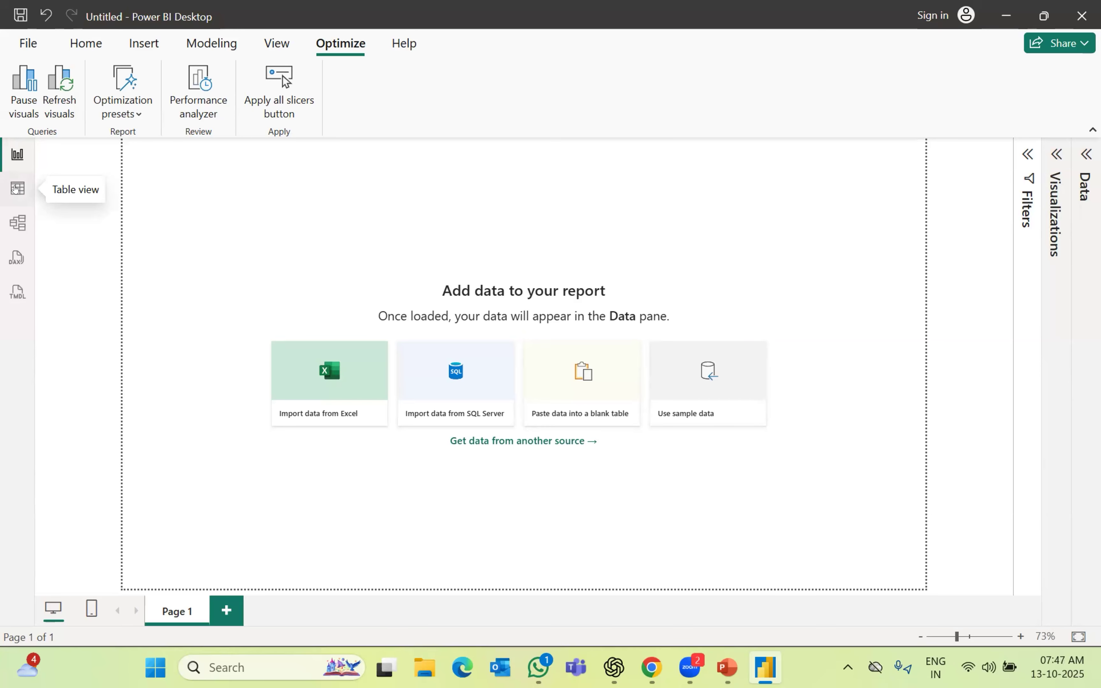
left_click(17, 189)
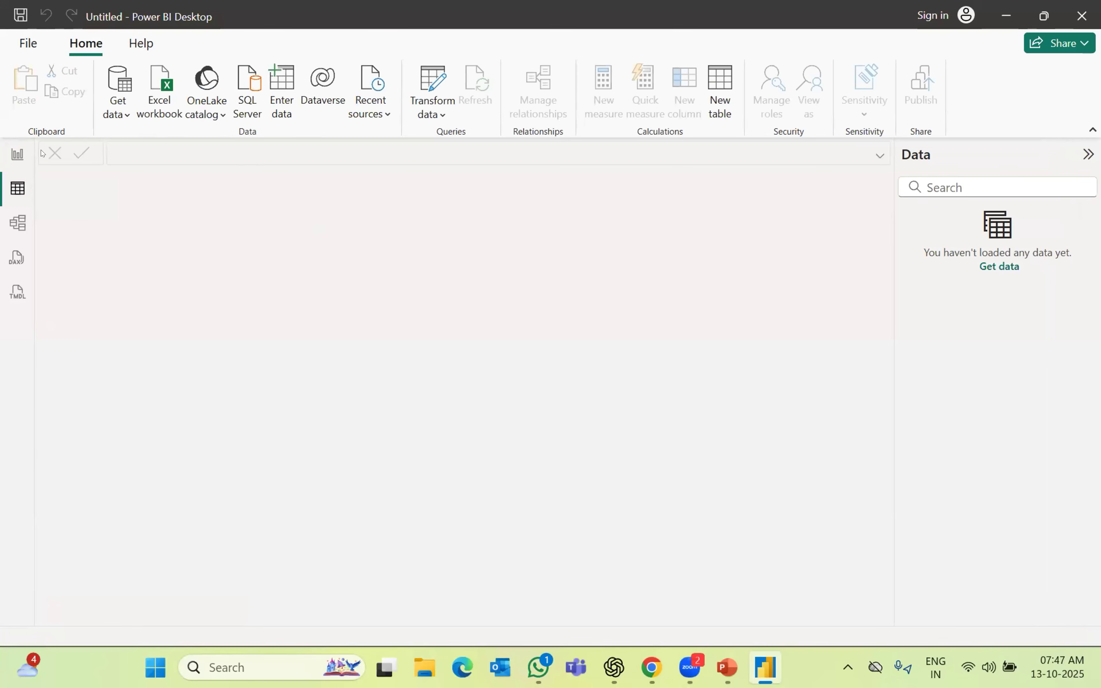
left_click(21, 225)
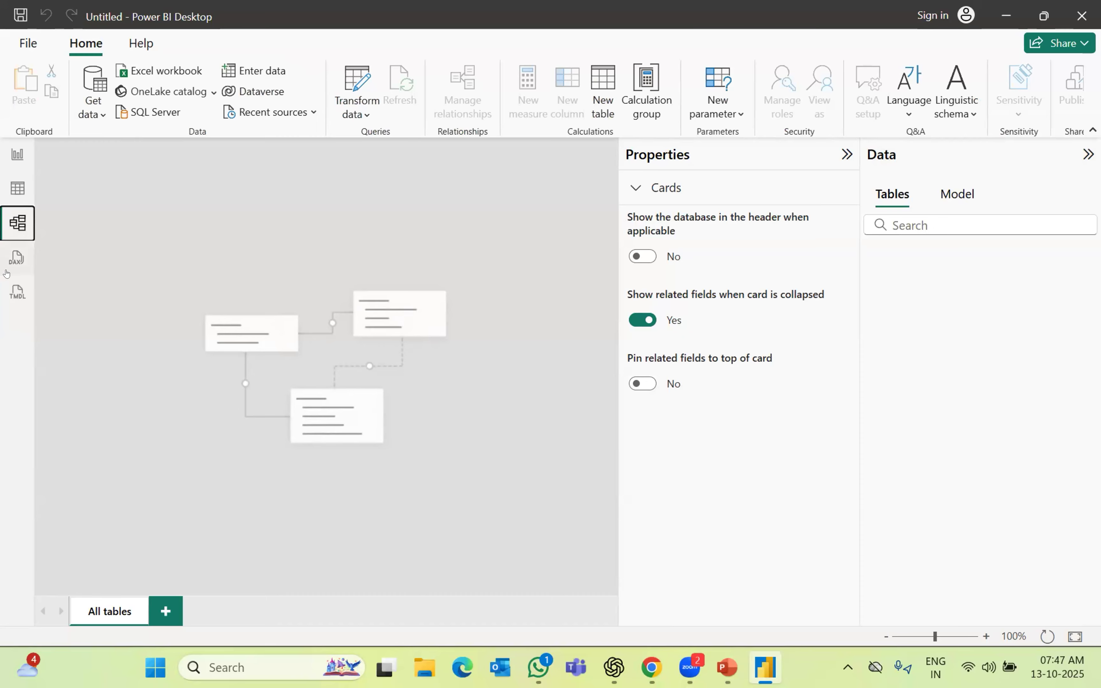
left_click(15, 258)
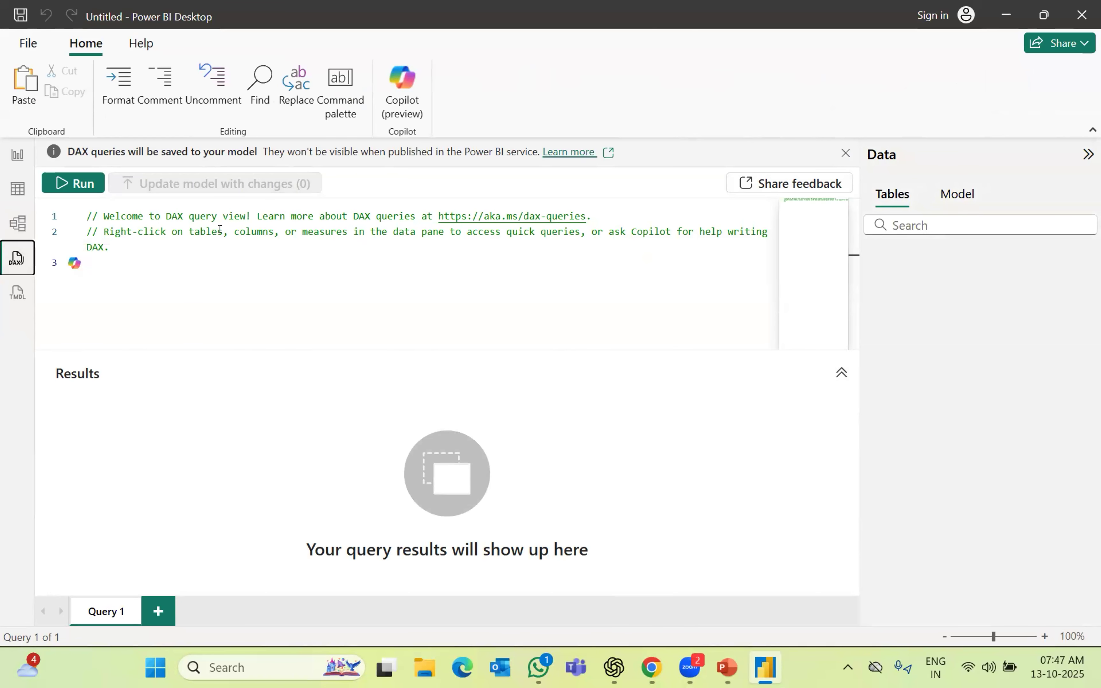
left_click(18, 292)
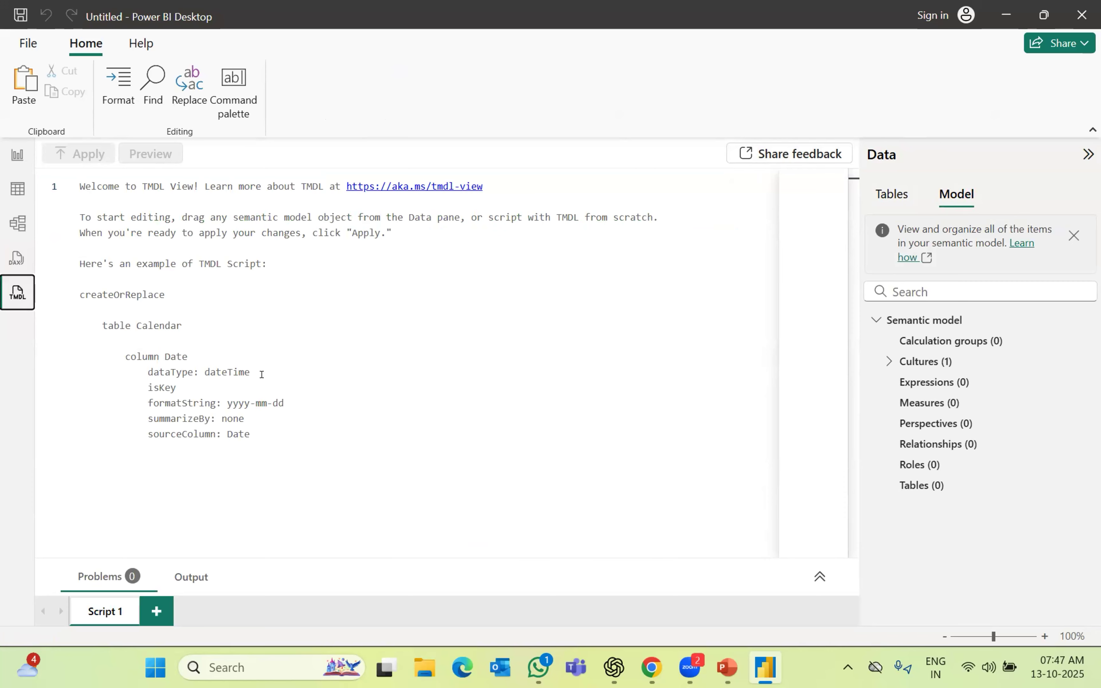
left_click(16, 156)
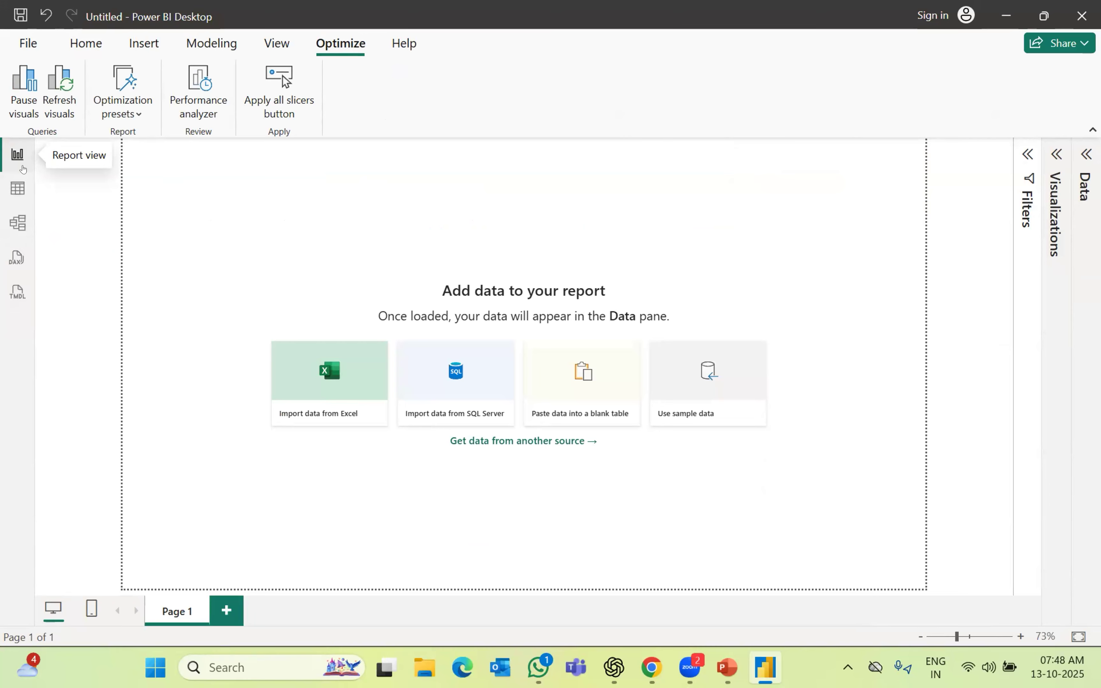
From the Home ribbon, start an Excel workbook import browsing the Downloads folder
left_click(78, 43)
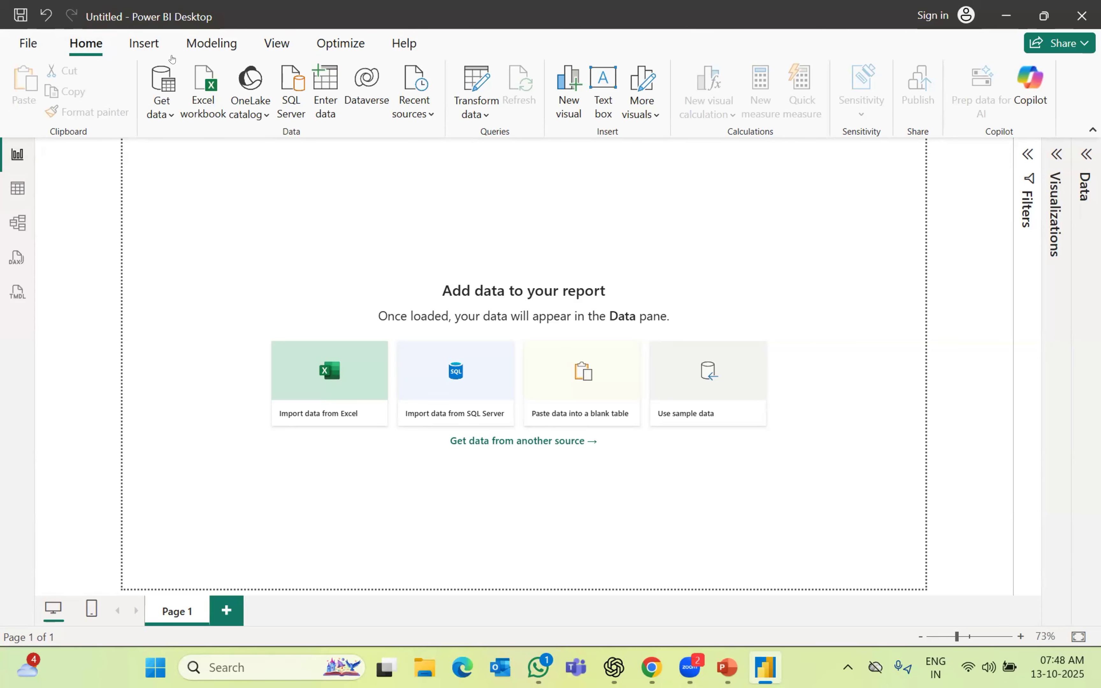
left_click(211, 85)
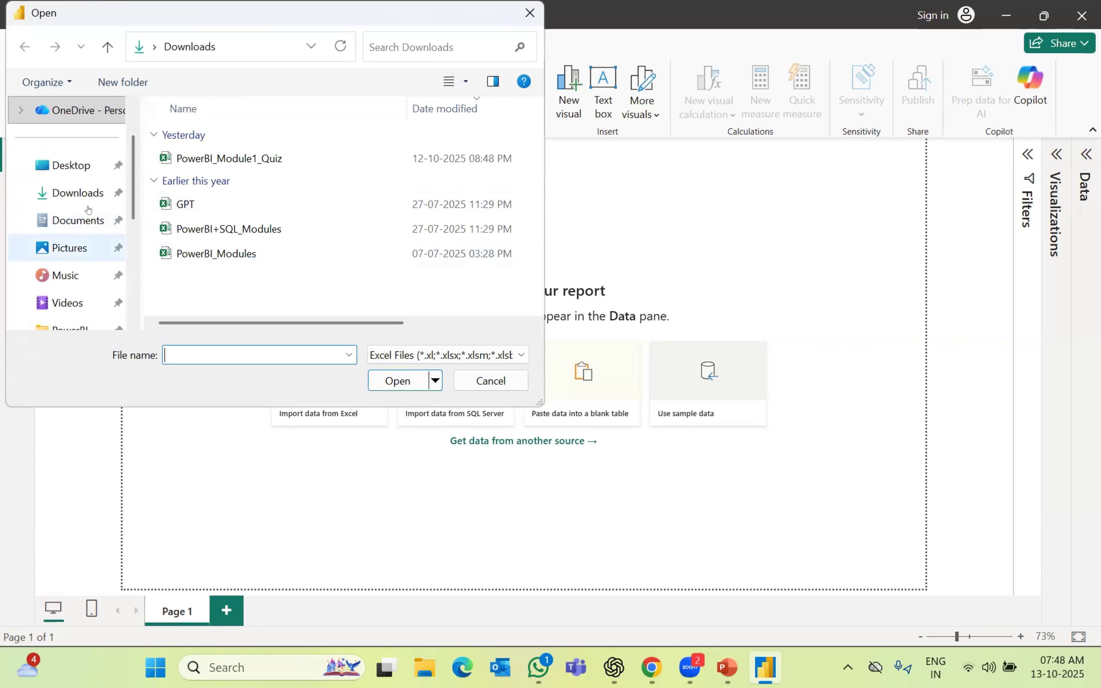
left_click(81, 194)
left_click(400, 354)
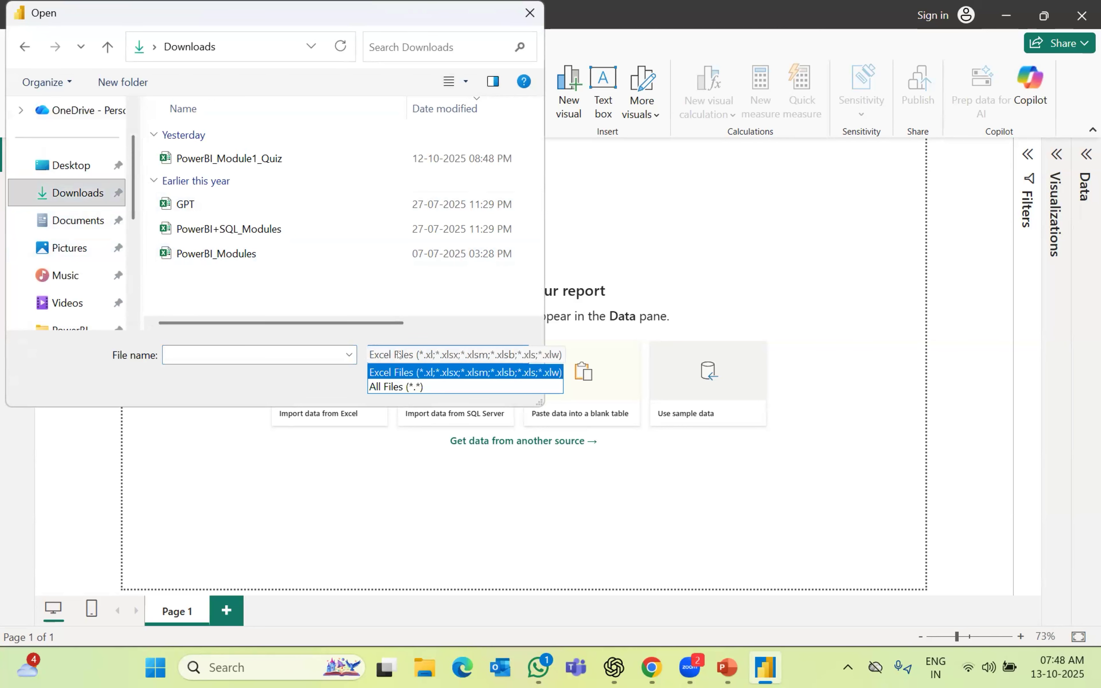
key("Down")
key("Return")
left_click(409, 42)
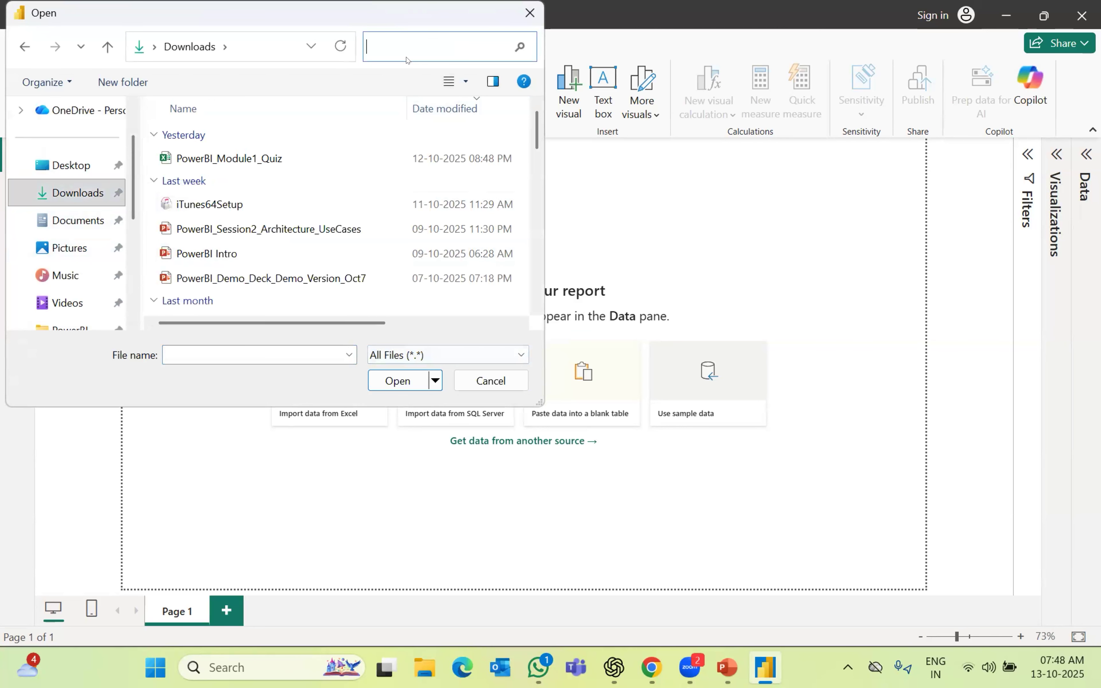
type("sample")
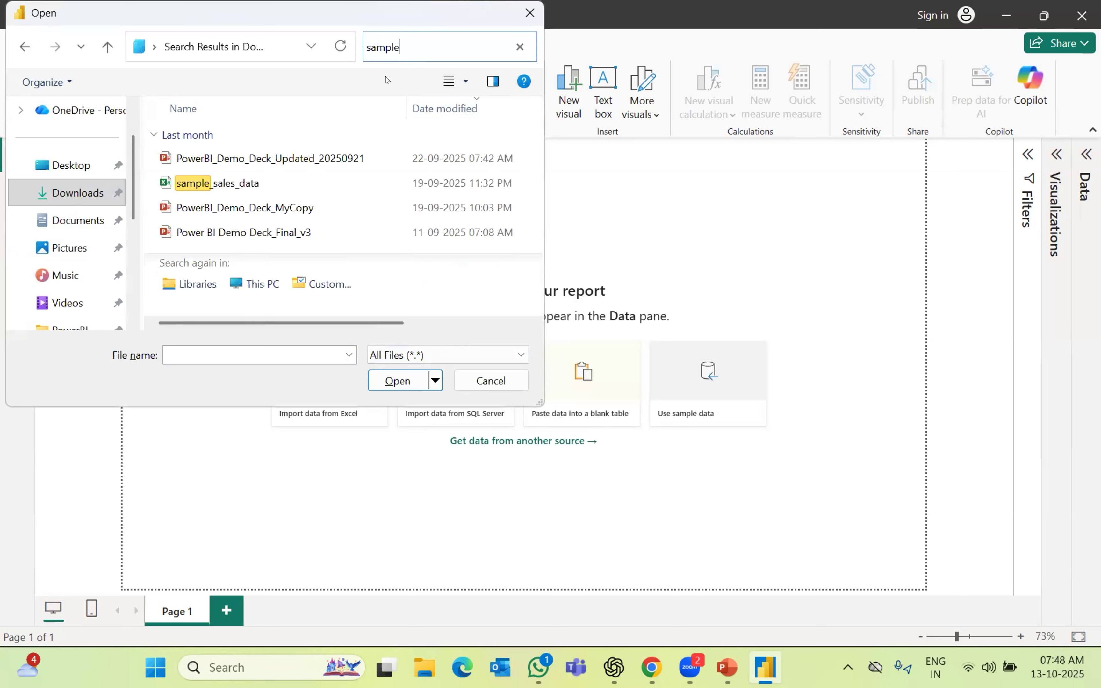
left_click(240, 183)
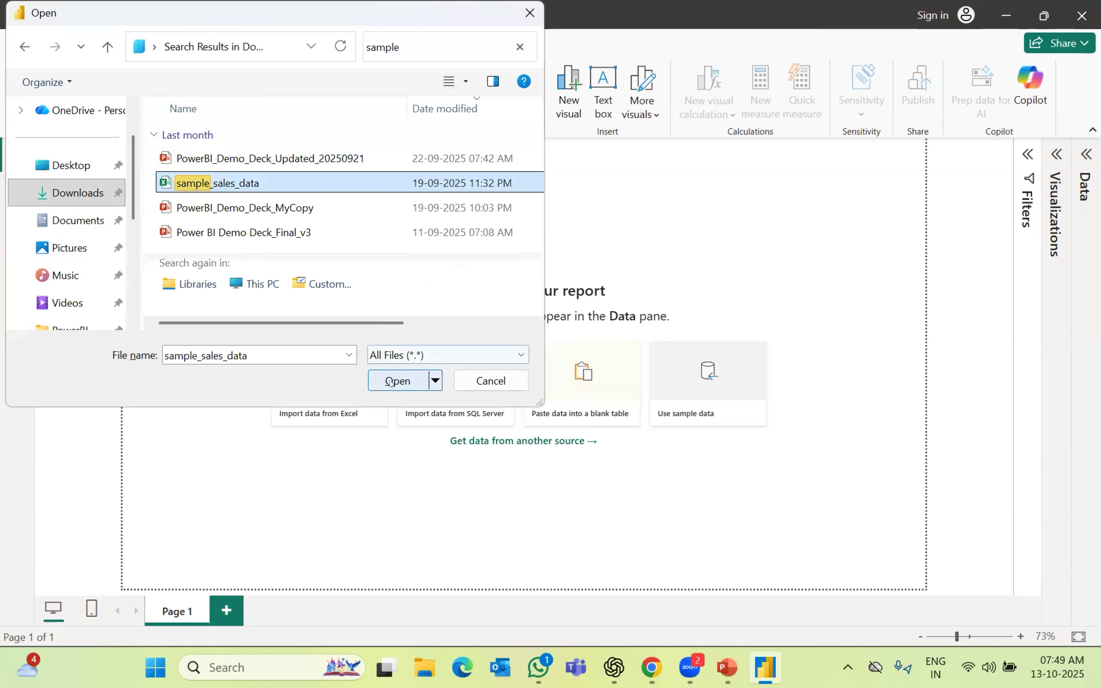
left_click(392, 383)
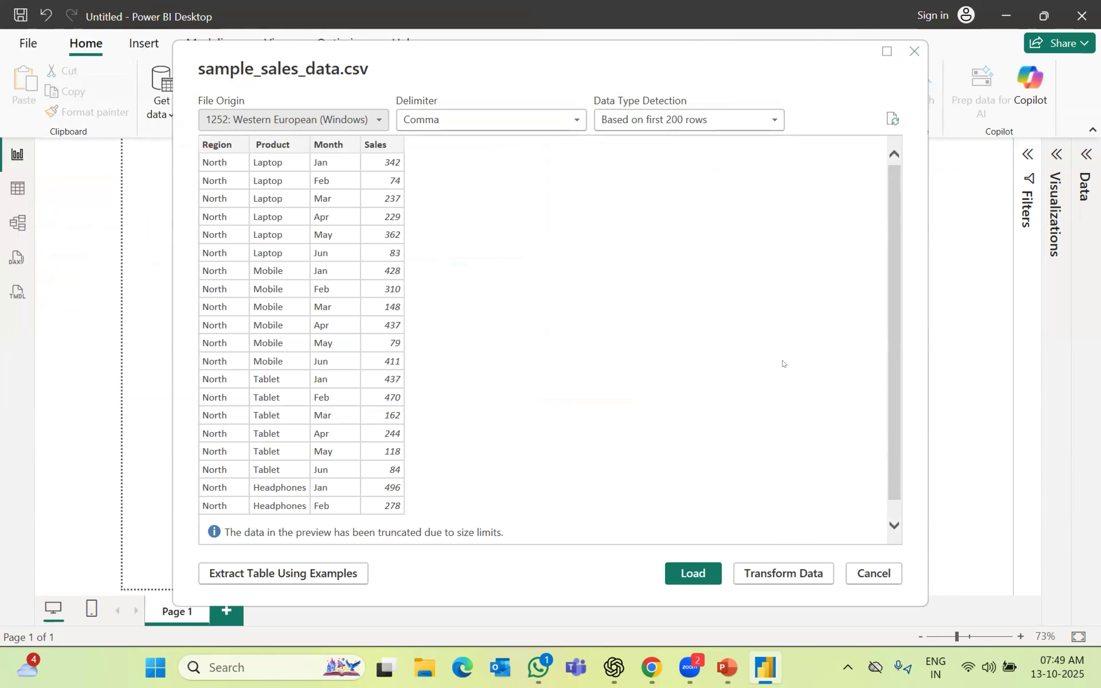
key("Escape")
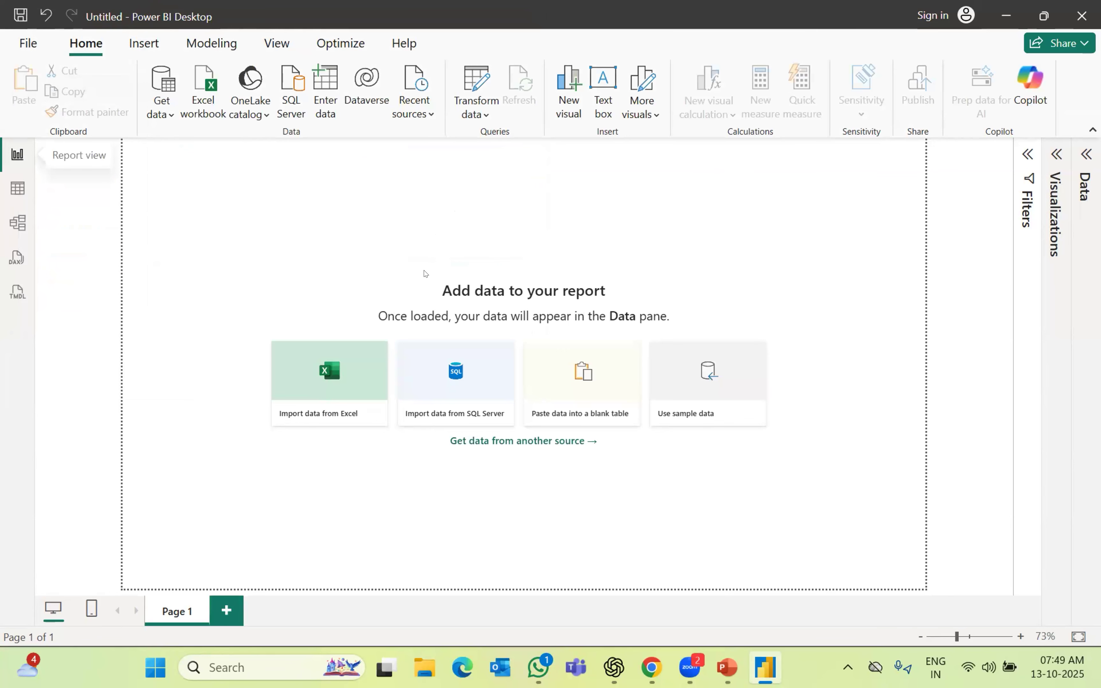
Start an Excel workbook import from Downloads with the file type set to All Files
left_click(170, 117)
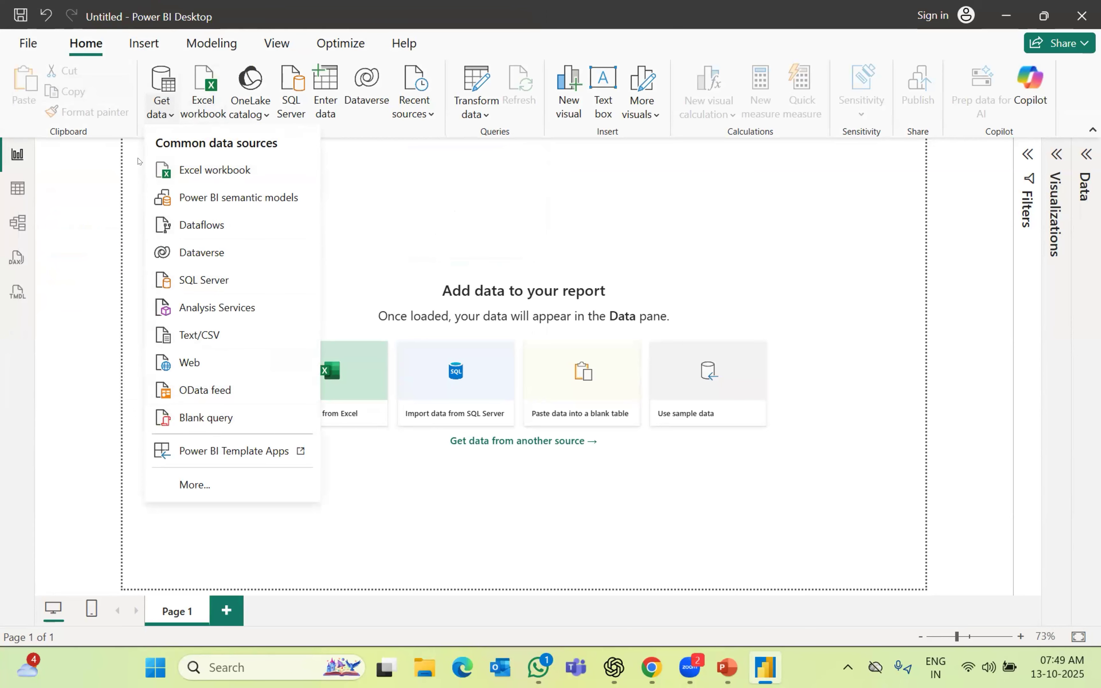
left_click(199, 64)
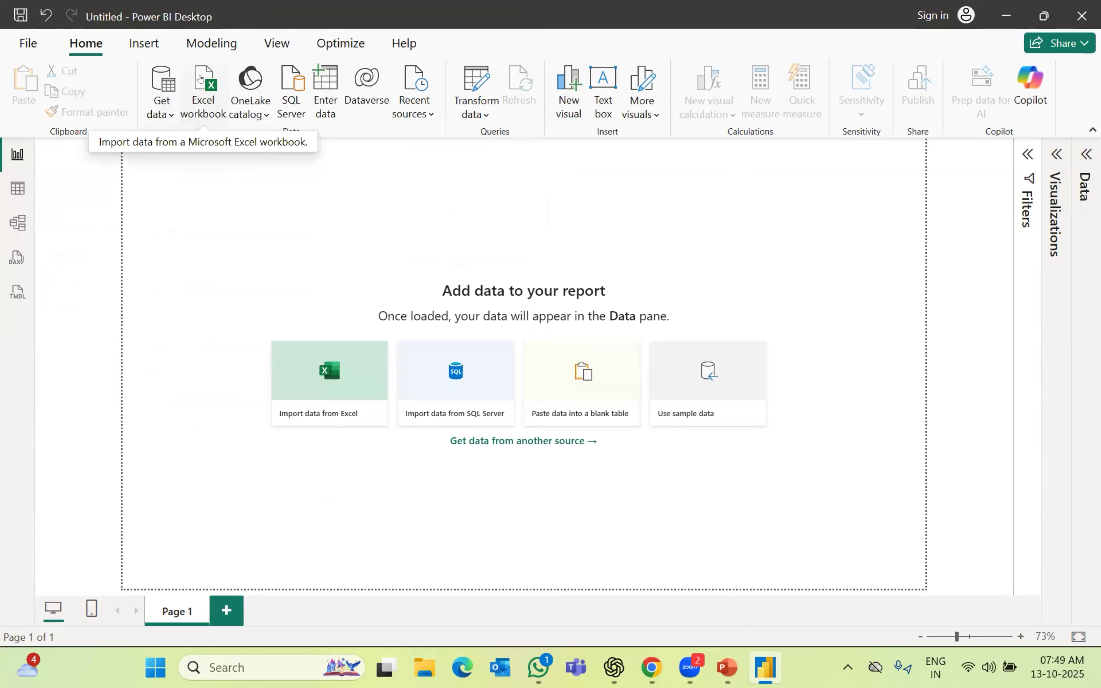
left_click(200, 78)
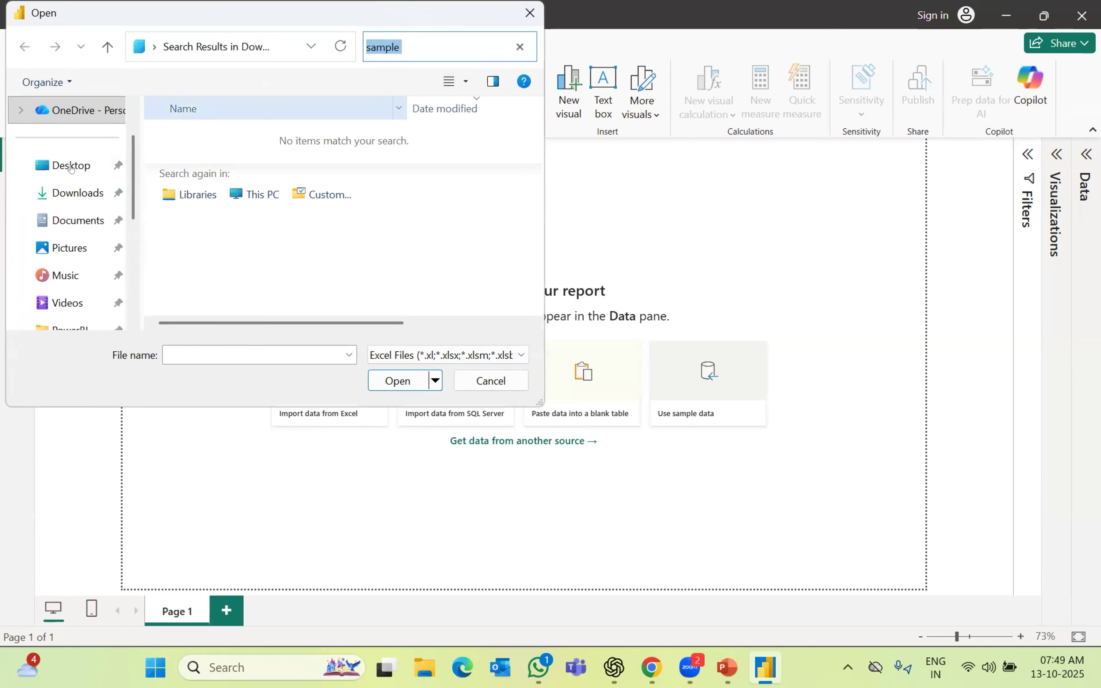
left_click(70, 191)
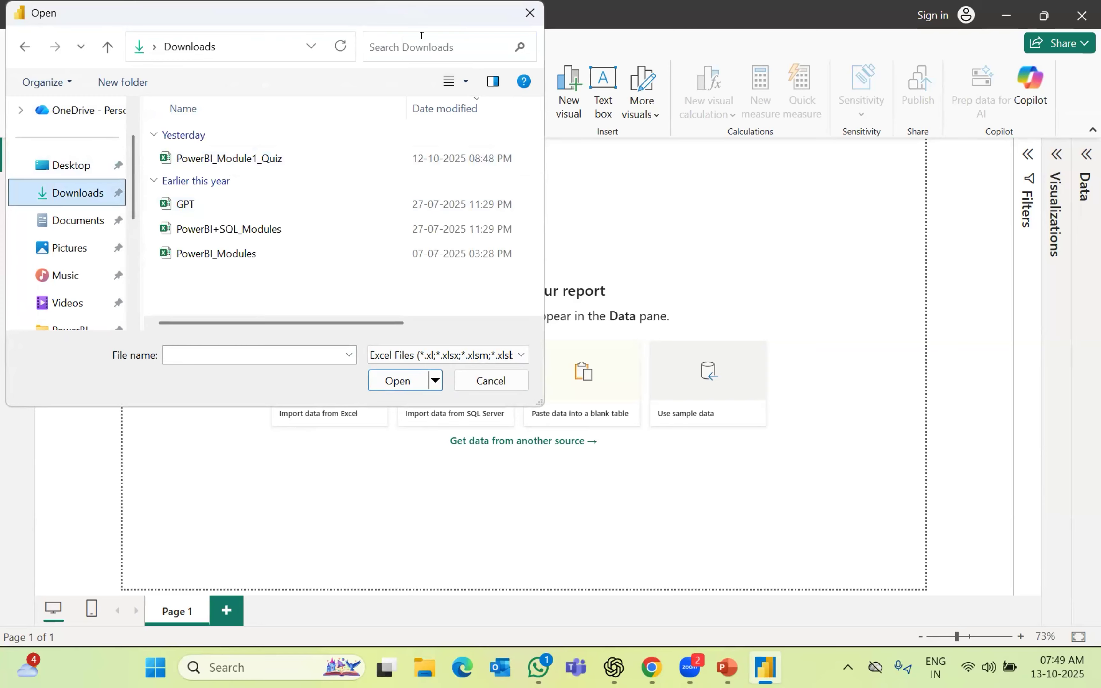
left_click(416, 354)
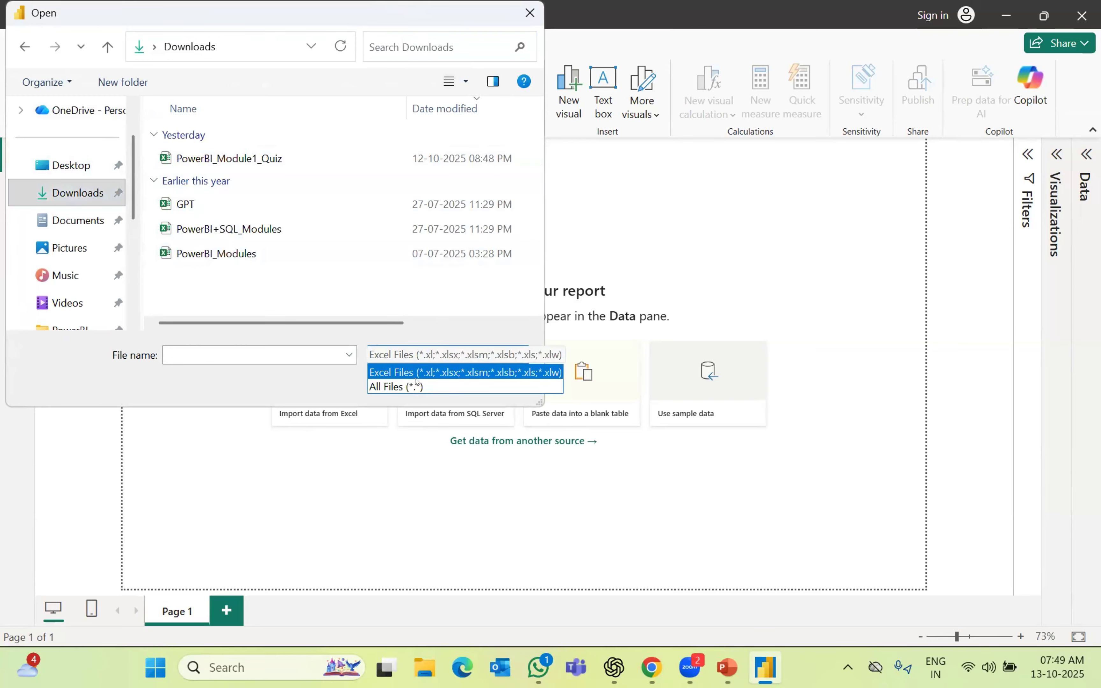
left_click(421, 34)
Search for 'sample', open sample_sales_data and load its previewed data
left_click(423, 59)
type("s")
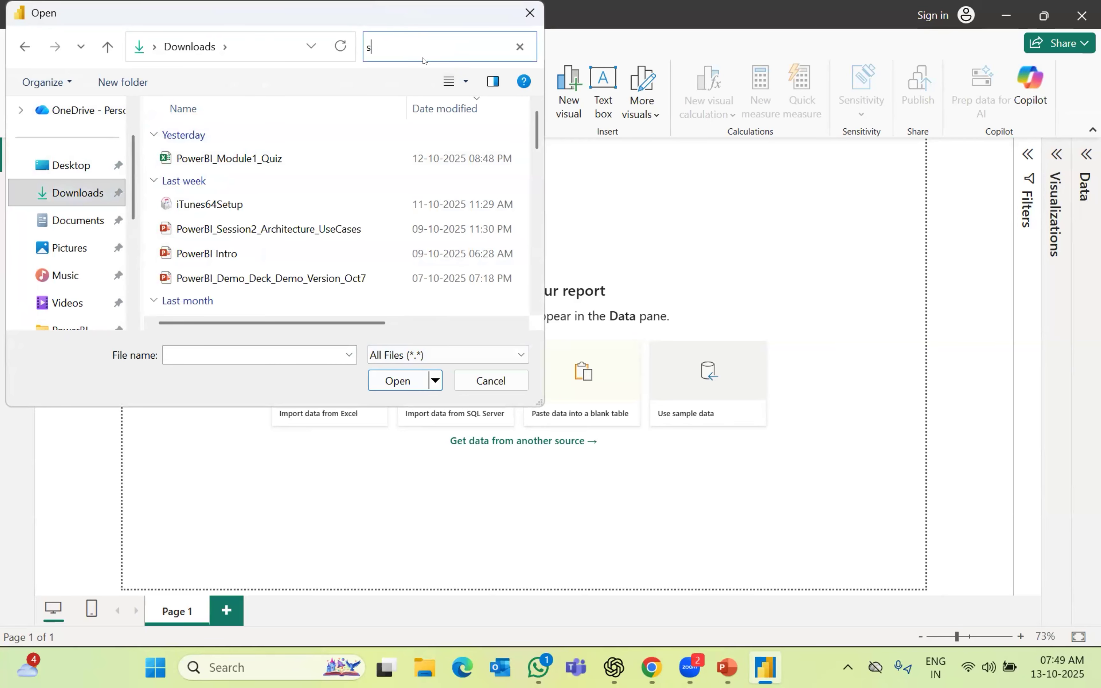
type("ample")
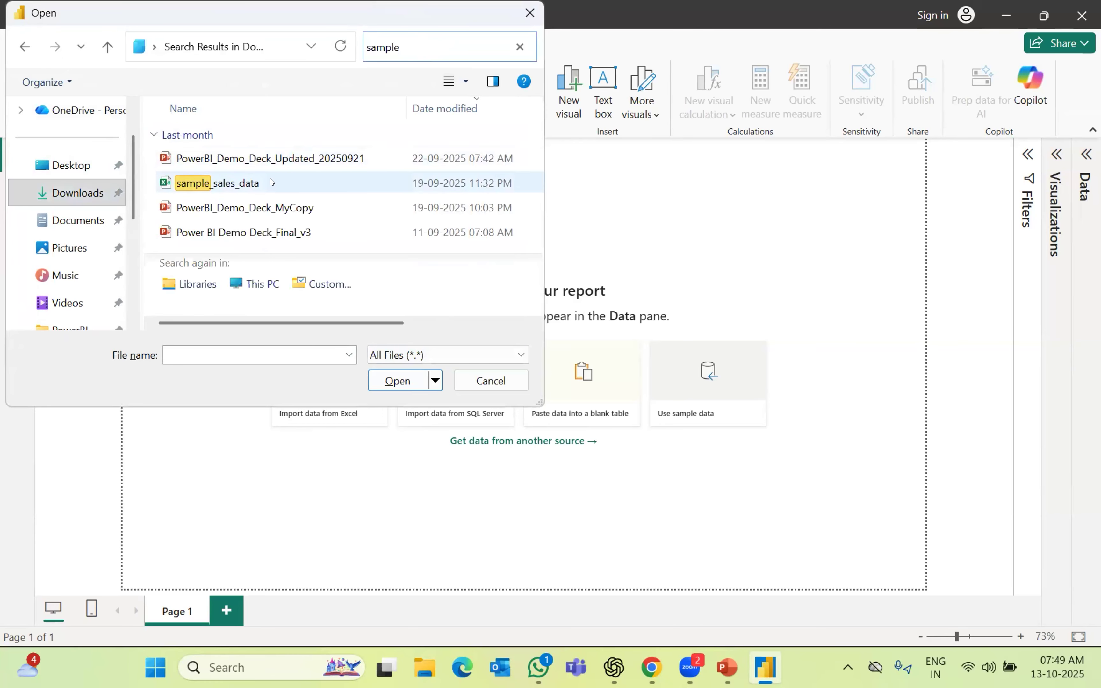
left_click(423, 183)
left_click(397, 381)
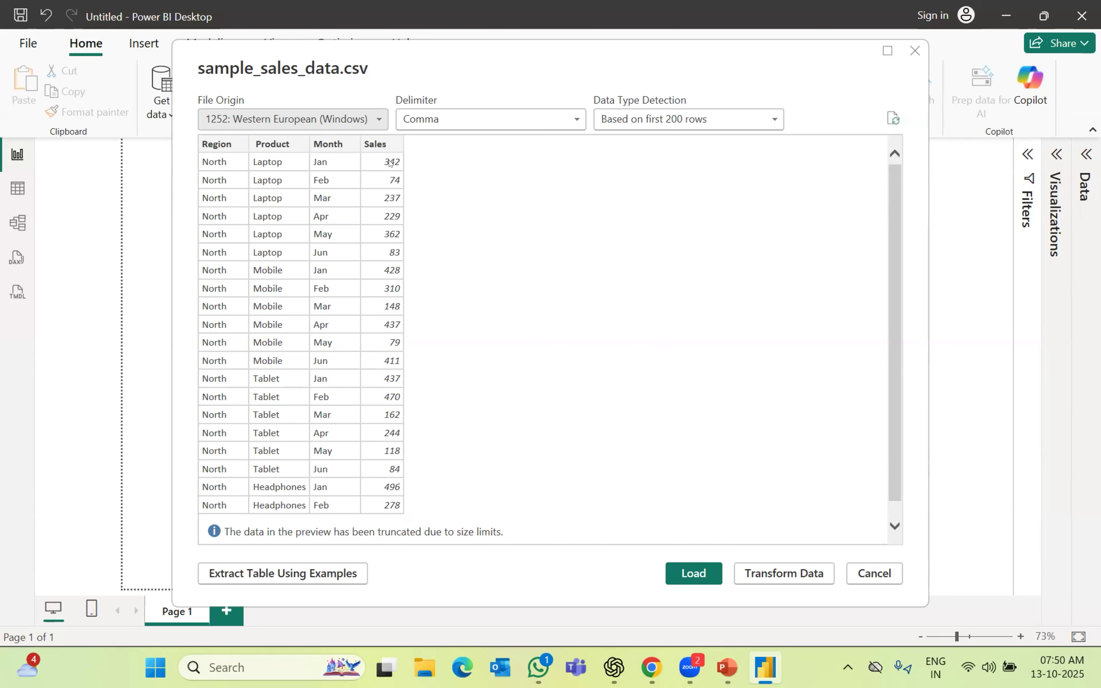
left_click(684, 575)
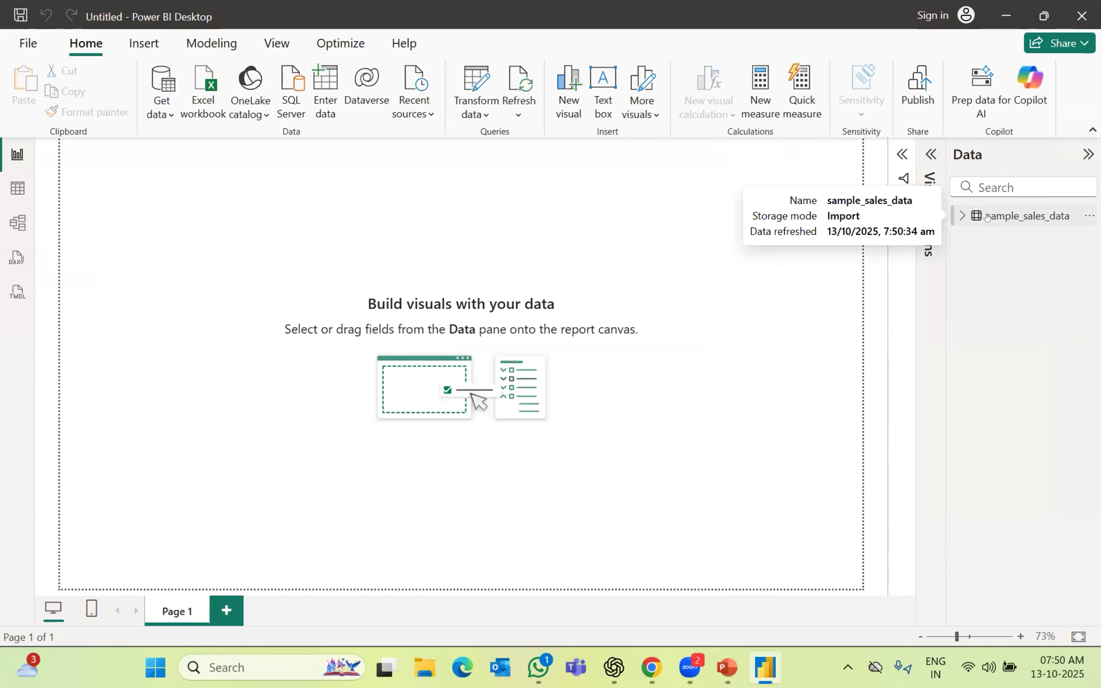
Expand sample_sales_data in the Data pane to show Month, Product, Region and Sales
left_click(987, 217)
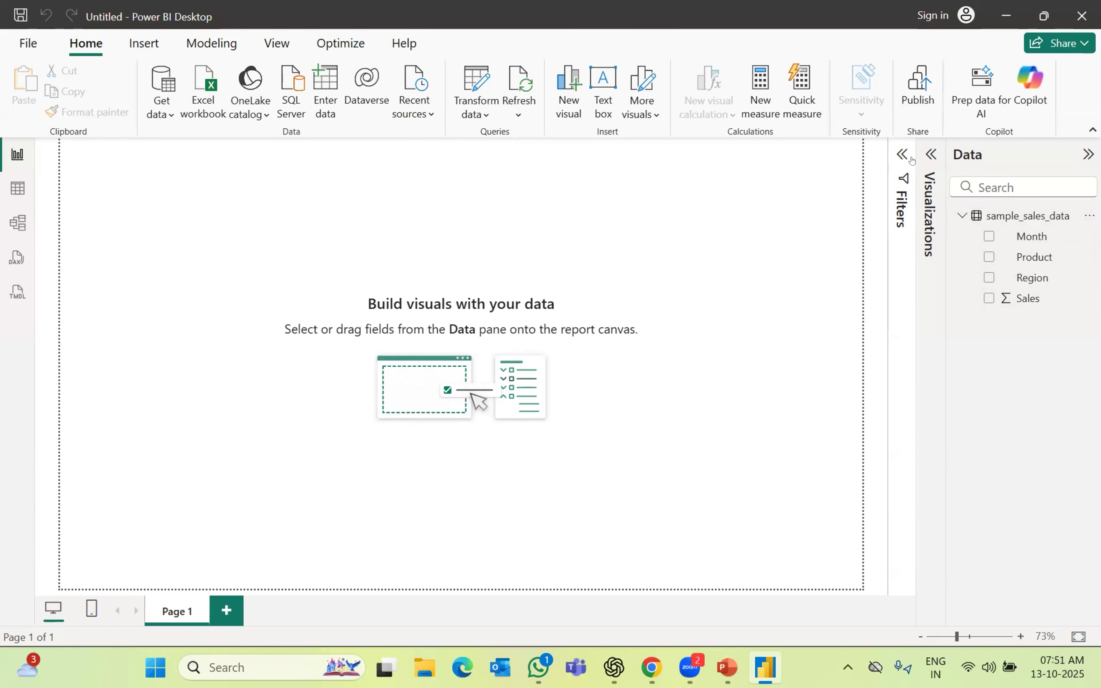
Drag the Sales field onto the canvas as a table totalling 31920, and preview it in Focus mode
left_click(932, 156)
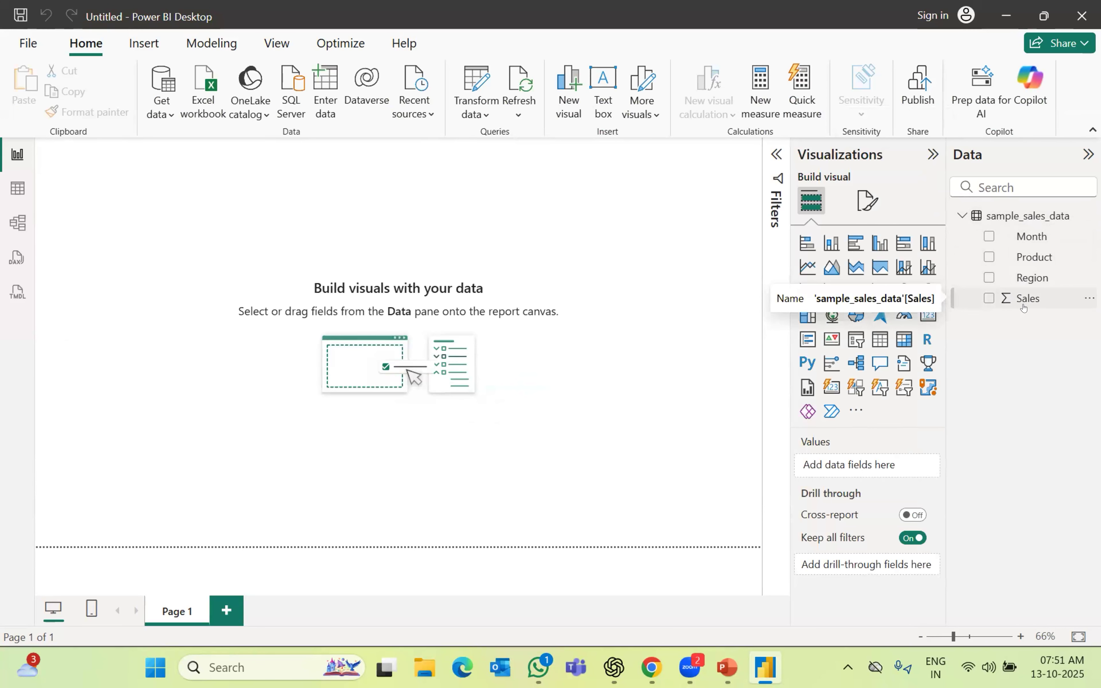
left_click_drag(1027, 298, 856, 474)
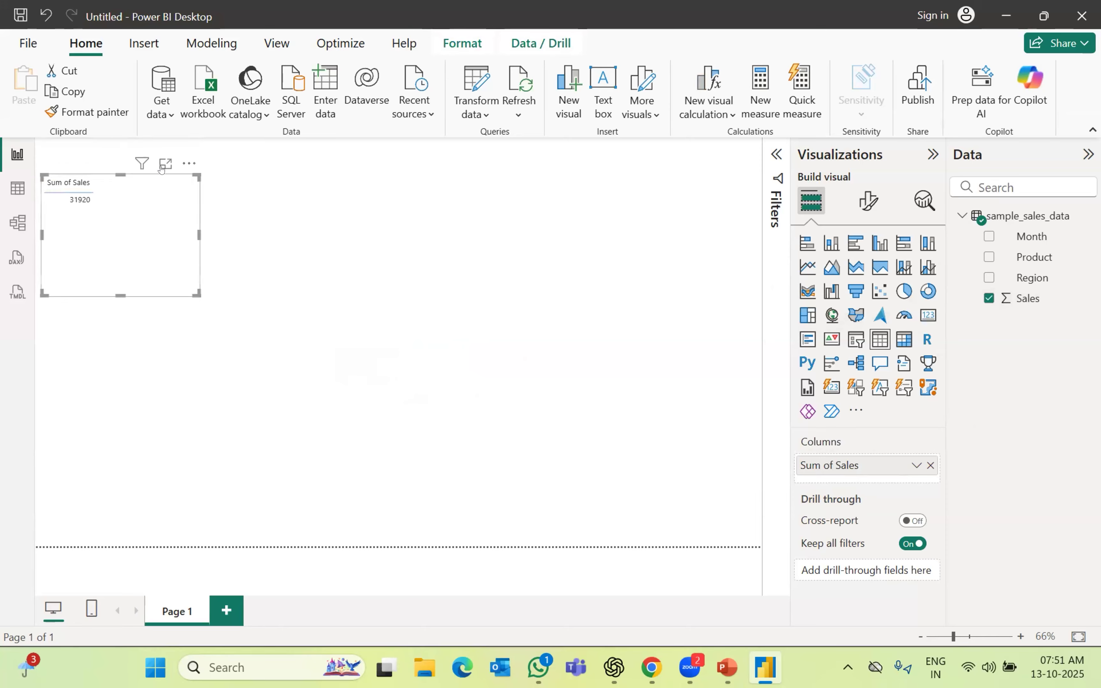
left_click(165, 168)
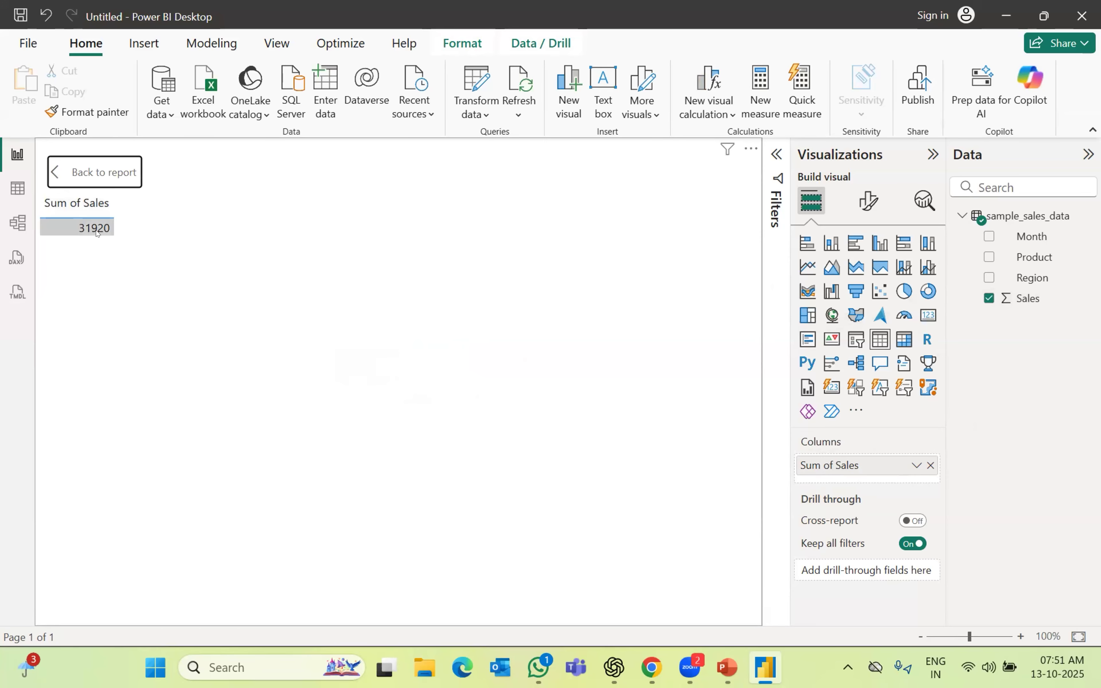
left_click(97, 180)
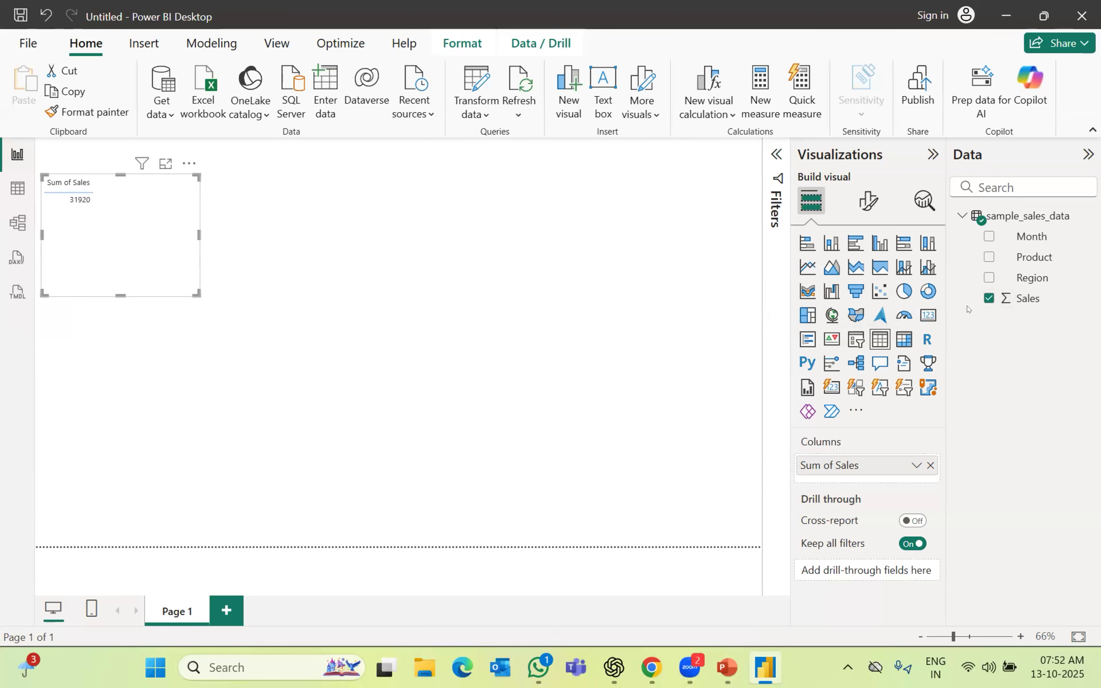
Turn the sales table into a card showing 32K and rename Sum of Sales to Total Sales
left_click(929, 316)
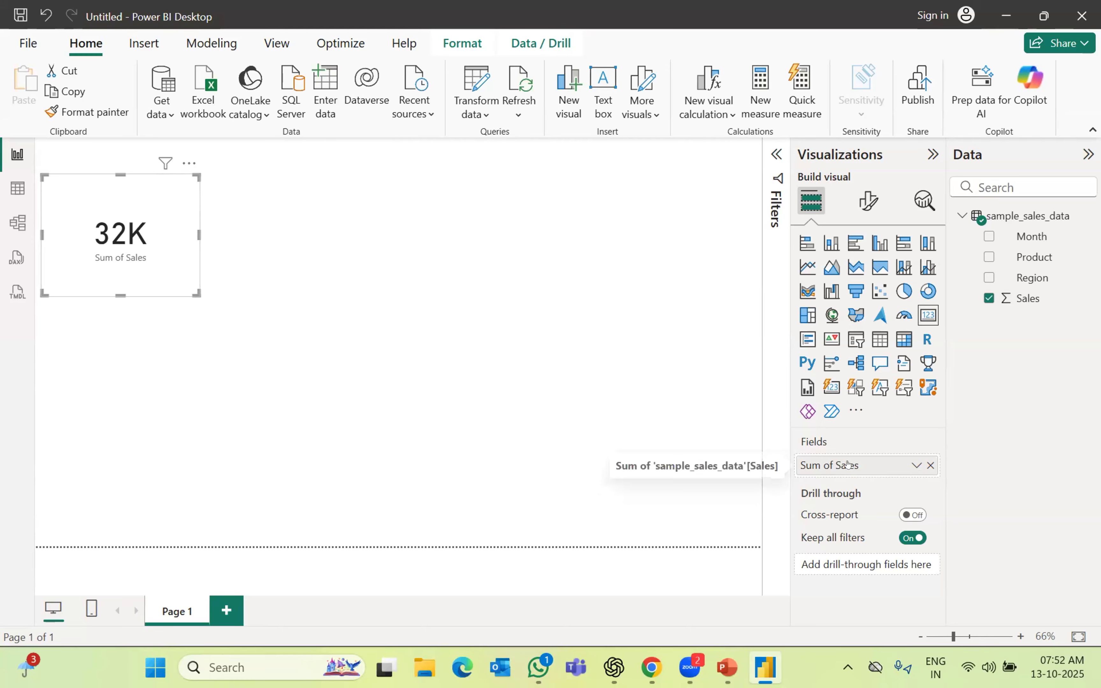
double_click(848, 476)
key("Left")
key("Left")
key("Left")
key("Left")
key("Left")
key("BackSpace")
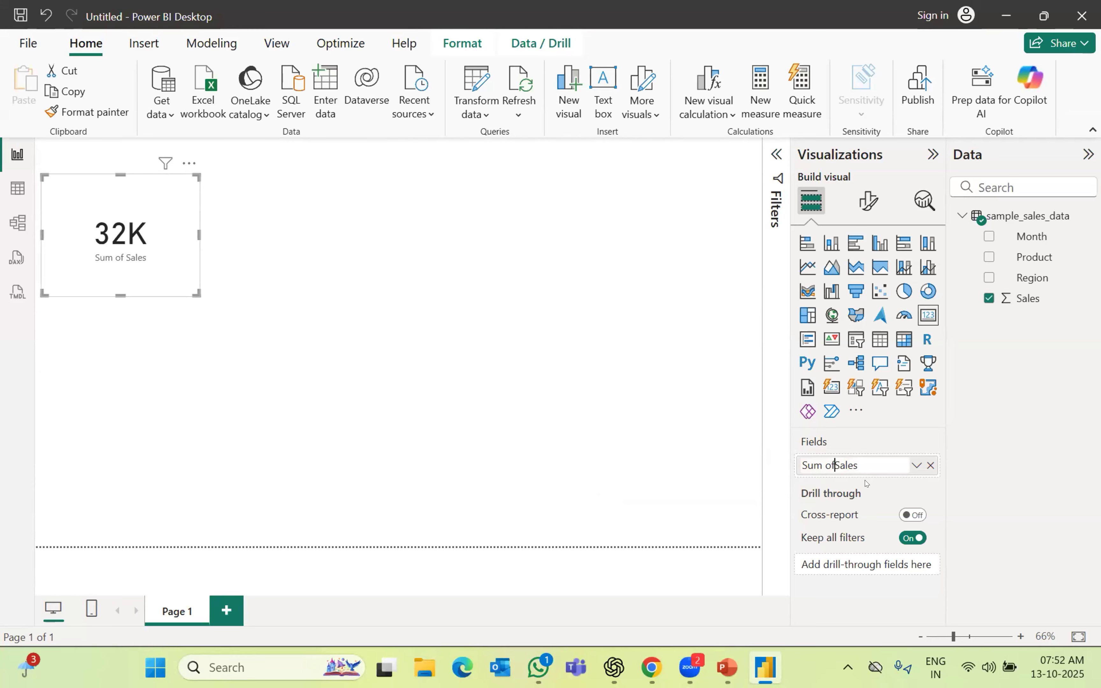
key("BackSpace")
key("BackSpace")
key("BackSpace")
key("BackSpace")
key("BackSpace")
key("BackSpace")
type("Total")
key("Return")
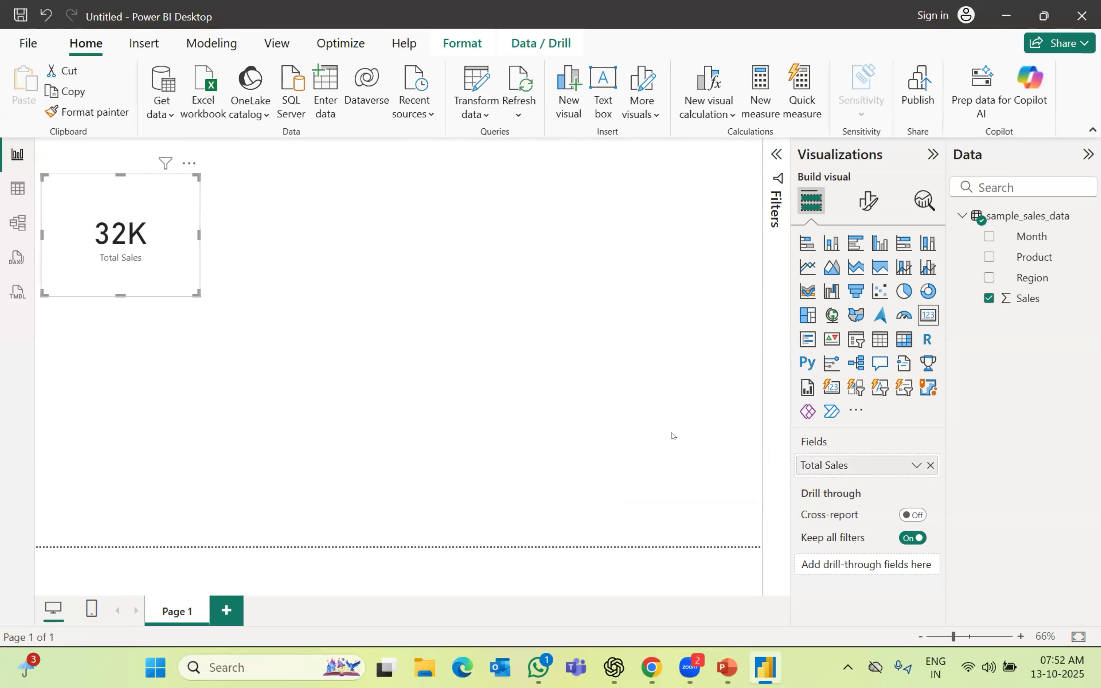
left_click(160, 308)
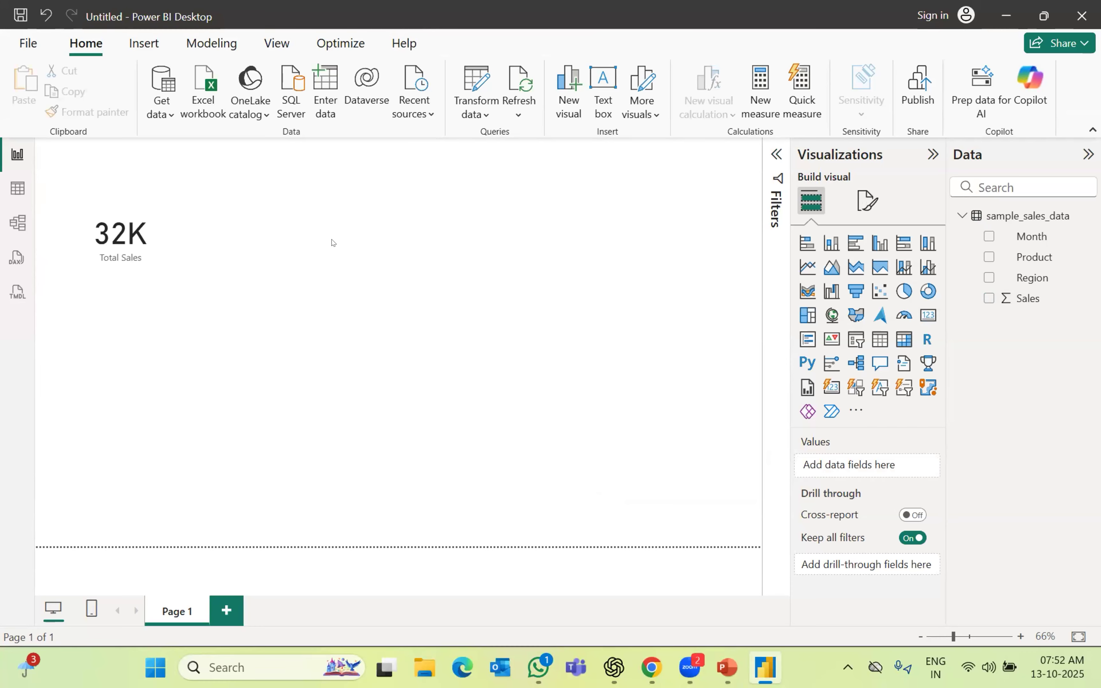
left_click(225, 212)
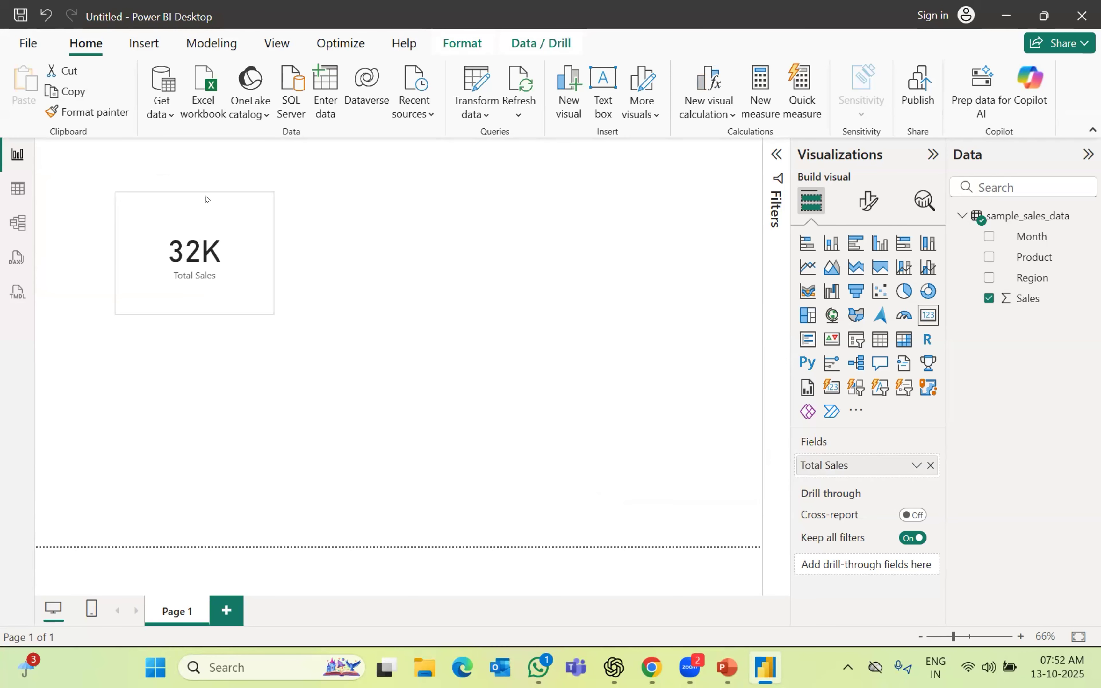
Nudge the Total Sales card and add a Product table listing sales for the five products
left_click_drag(206, 199, 187, 187)
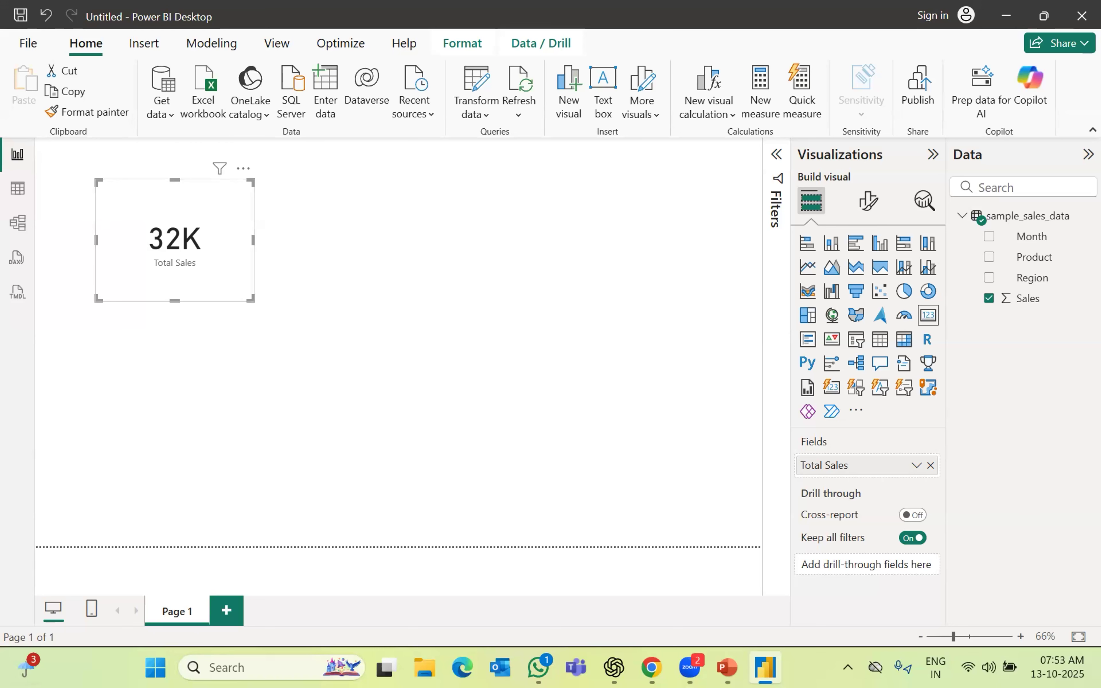
mouse_move(28, 667)
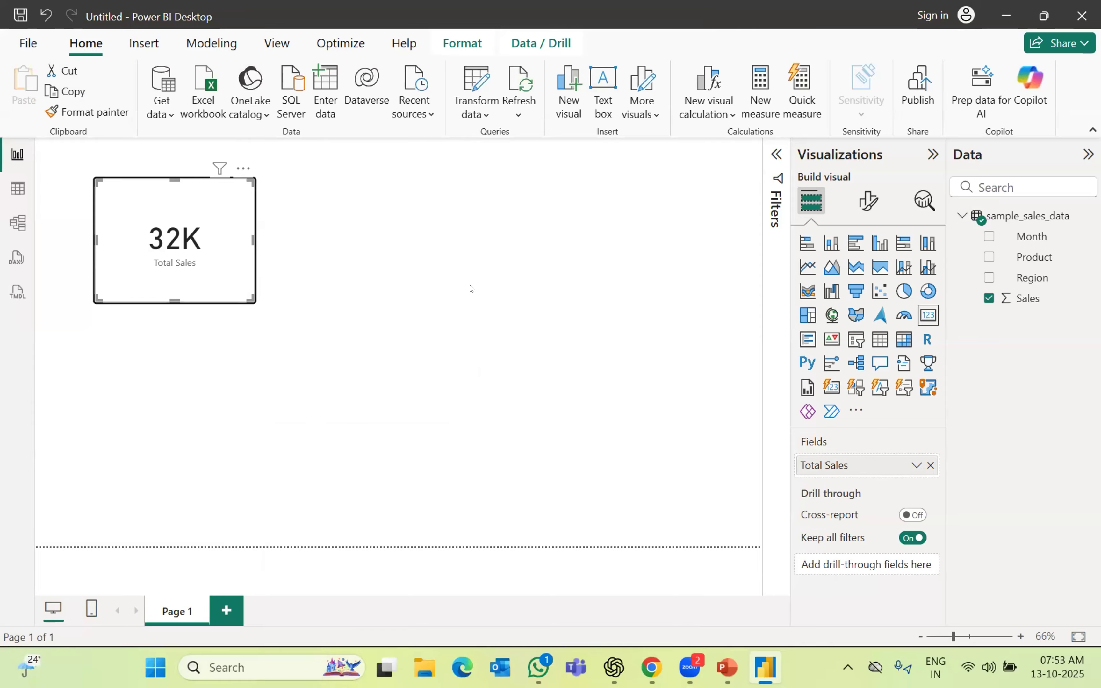
left_click(463, 299)
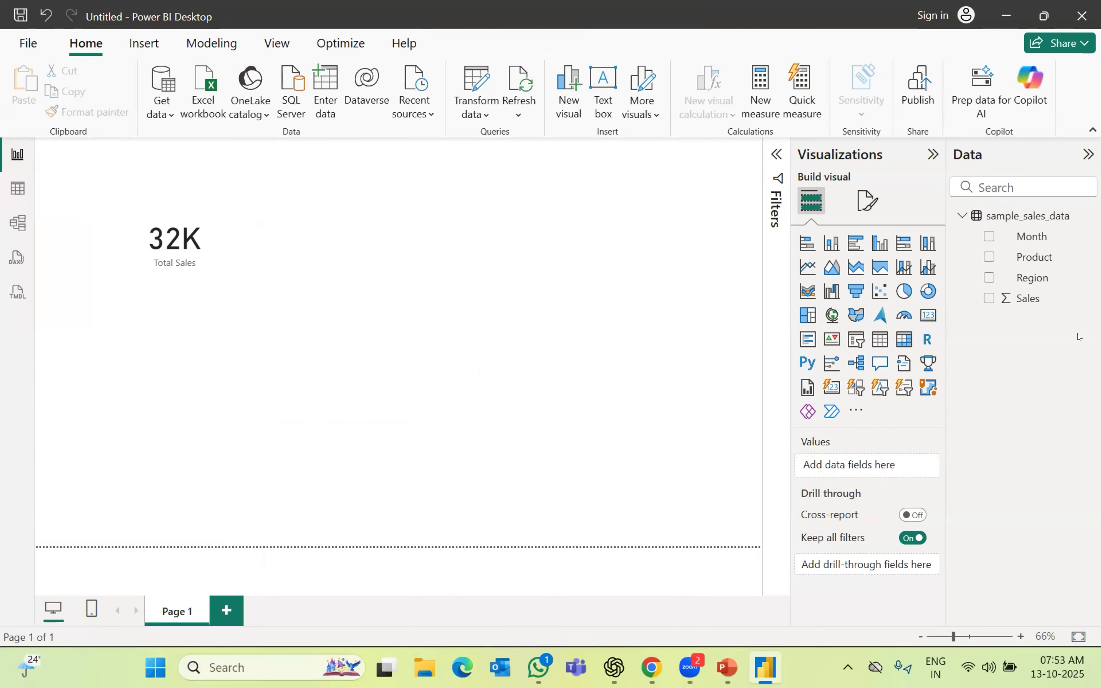
left_click_drag(1051, 255, 979, 463)
left_click_drag(1033, 299, 860, 478)
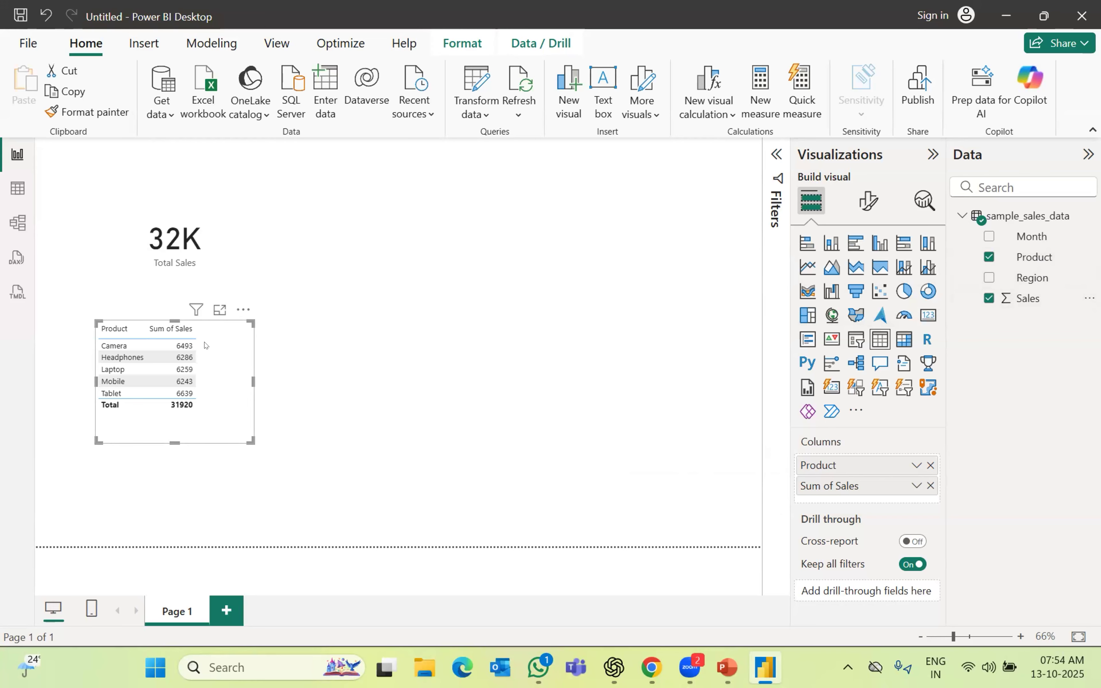
Expand the Filters pane to show the product table's Product and Sum of Sales filter cards
left_click(778, 154)
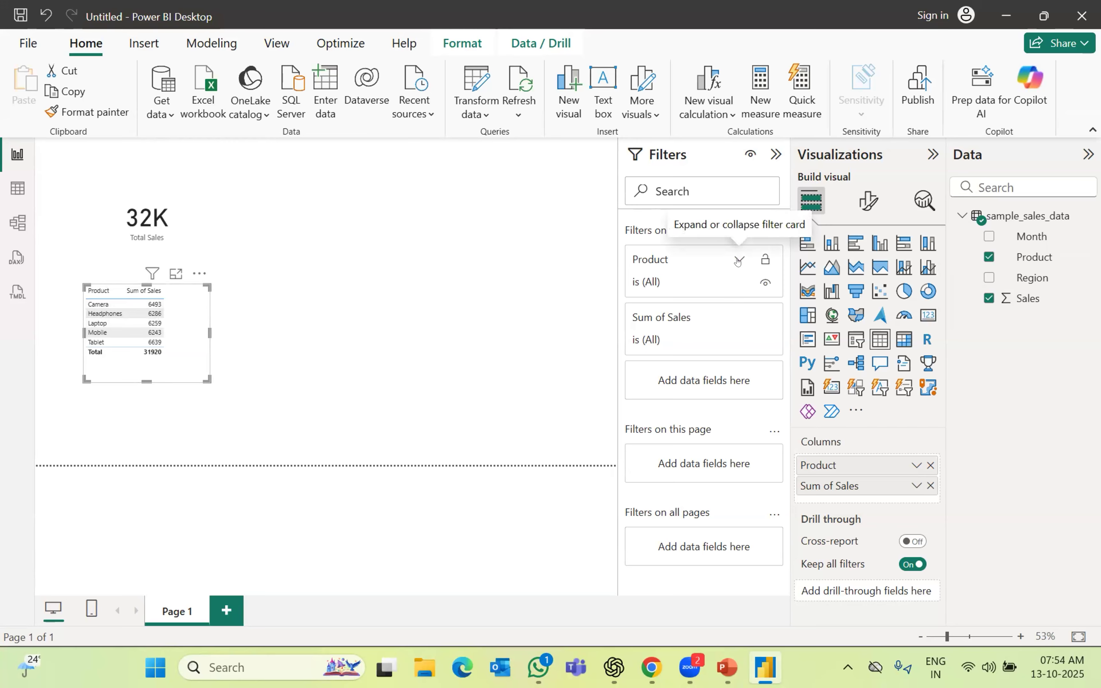
Keep the Product filter on Basic filtering, limit it to Camera, and enlarge the table in focus mode
left_click(739, 261)
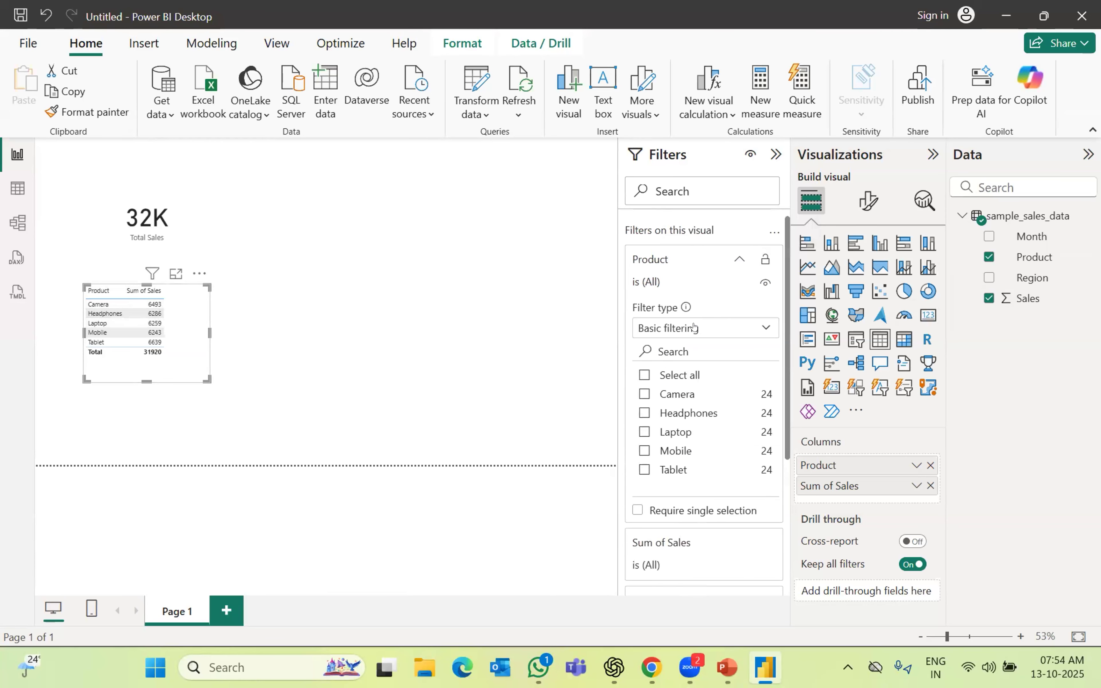
left_click(697, 327)
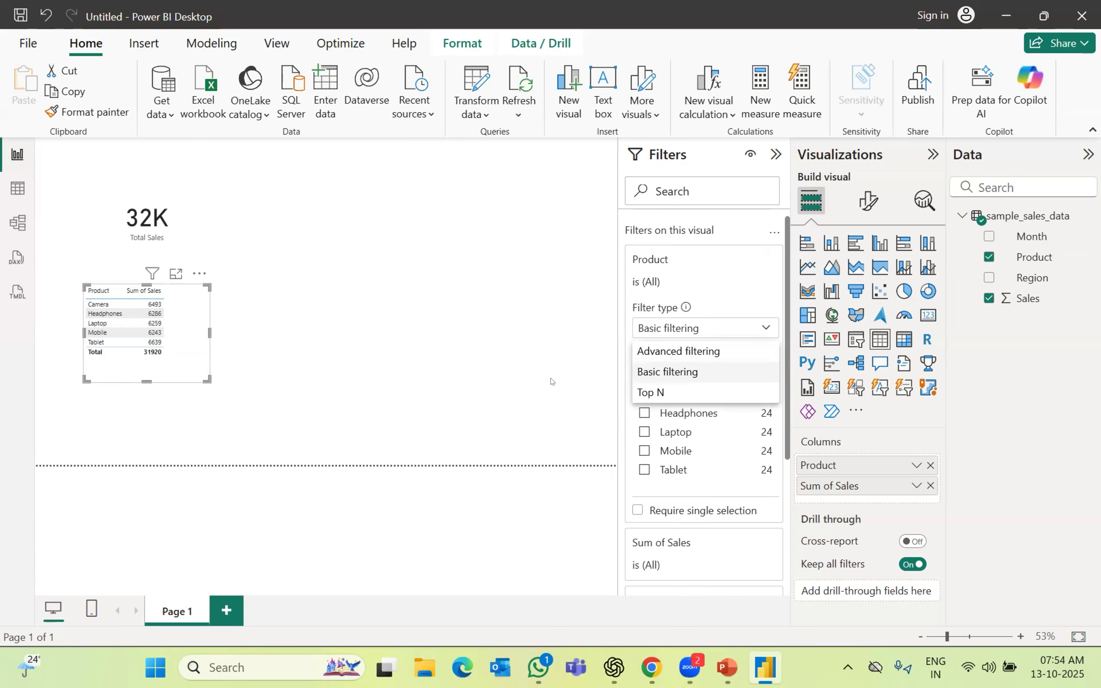
left_click(658, 373)
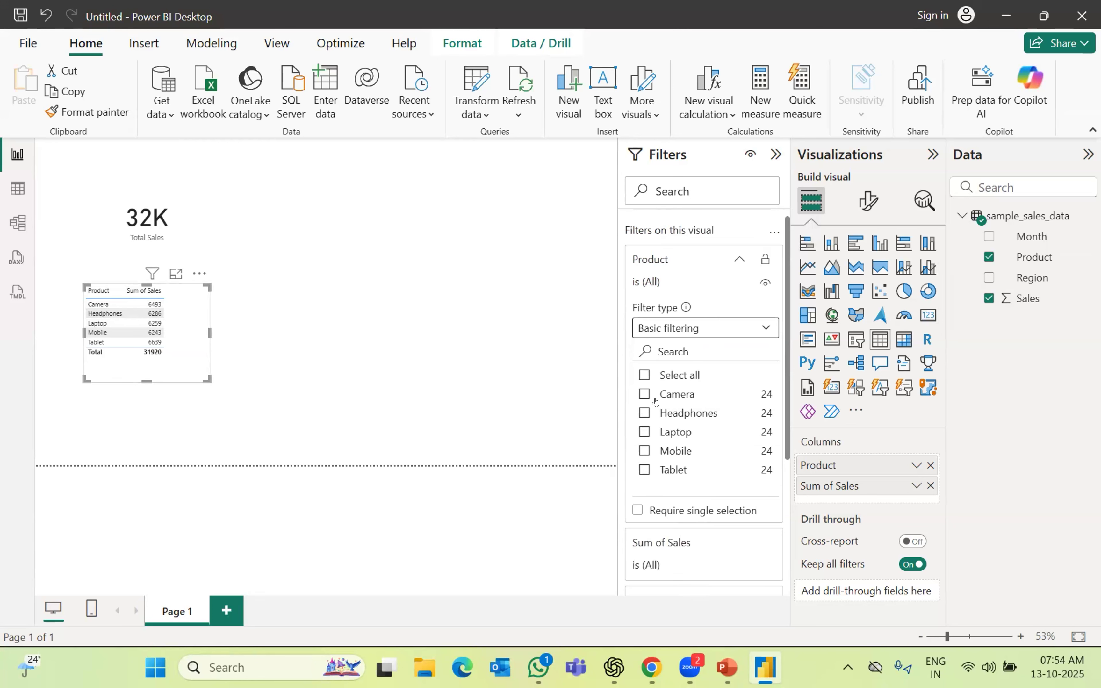
left_click(677, 395)
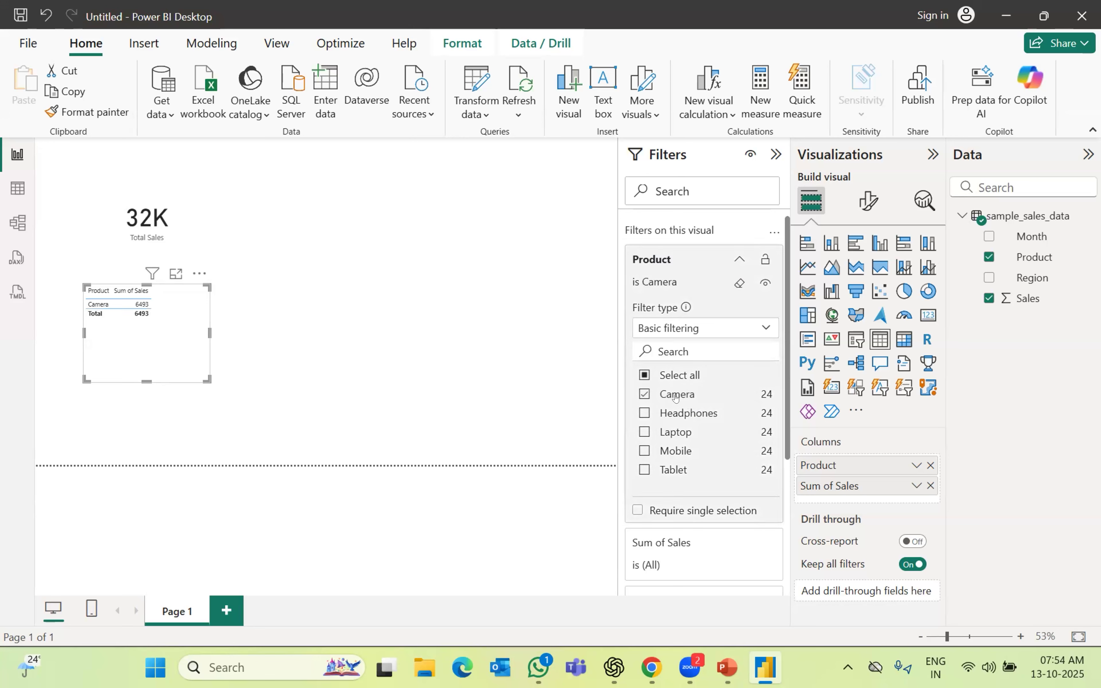
left_click(175, 275)
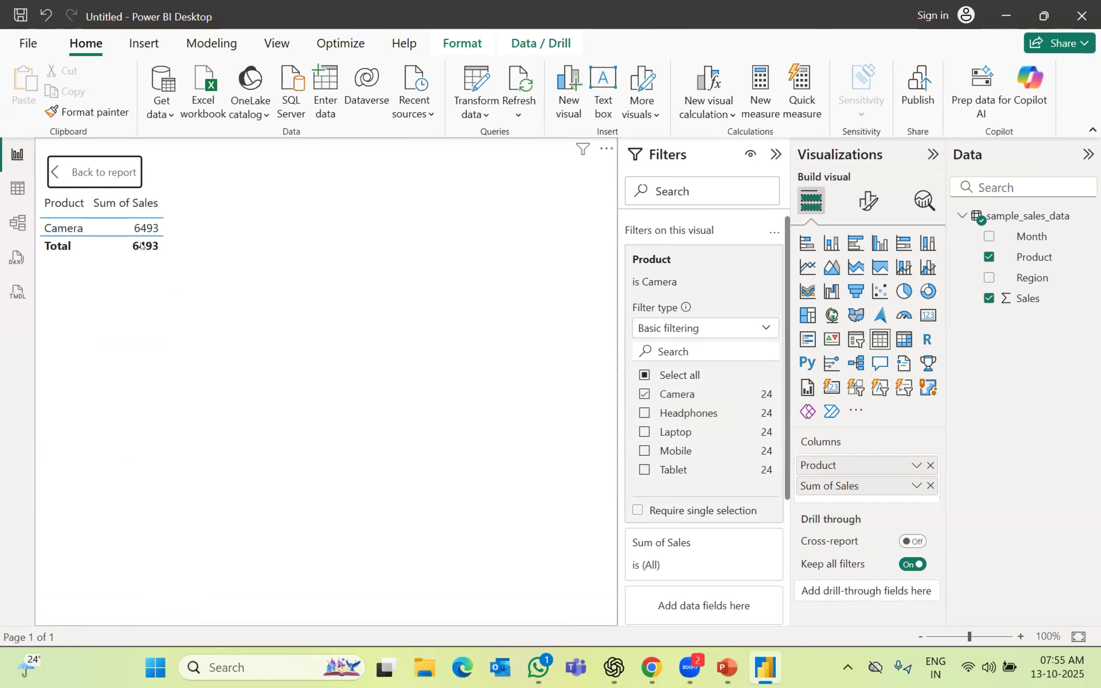
Swap Camera for Laptop, Mobile and Tablet, then clear every tick so all products show
left_click(645, 433)
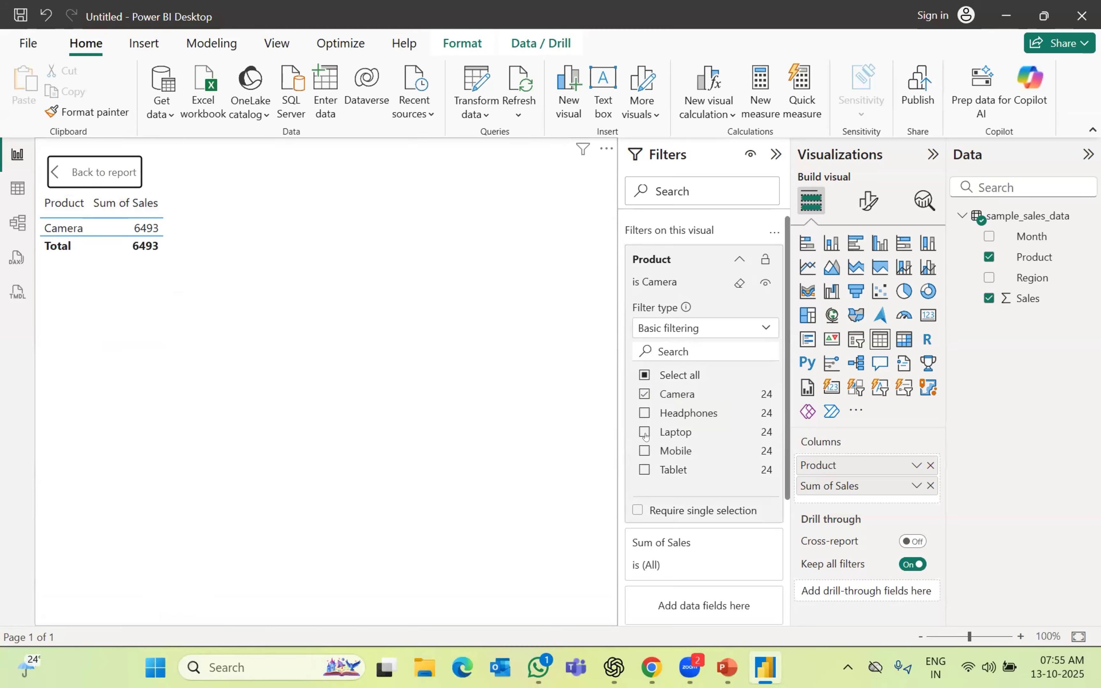
left_click(643, 394)
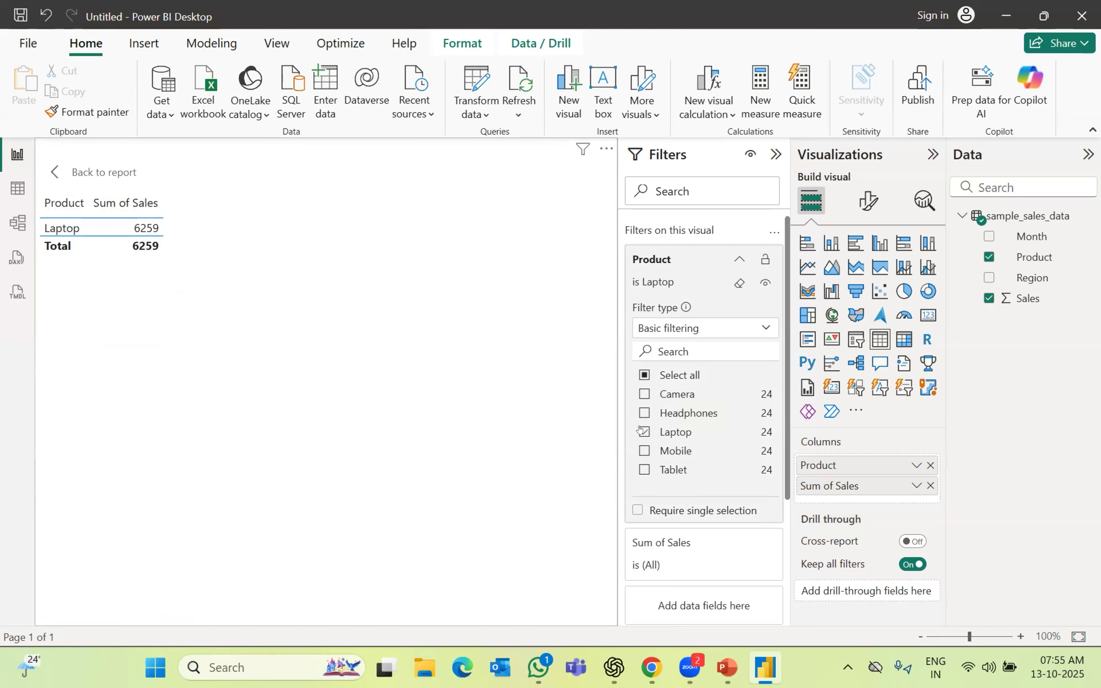
left_click(645, 451)
left_click(644, 470)
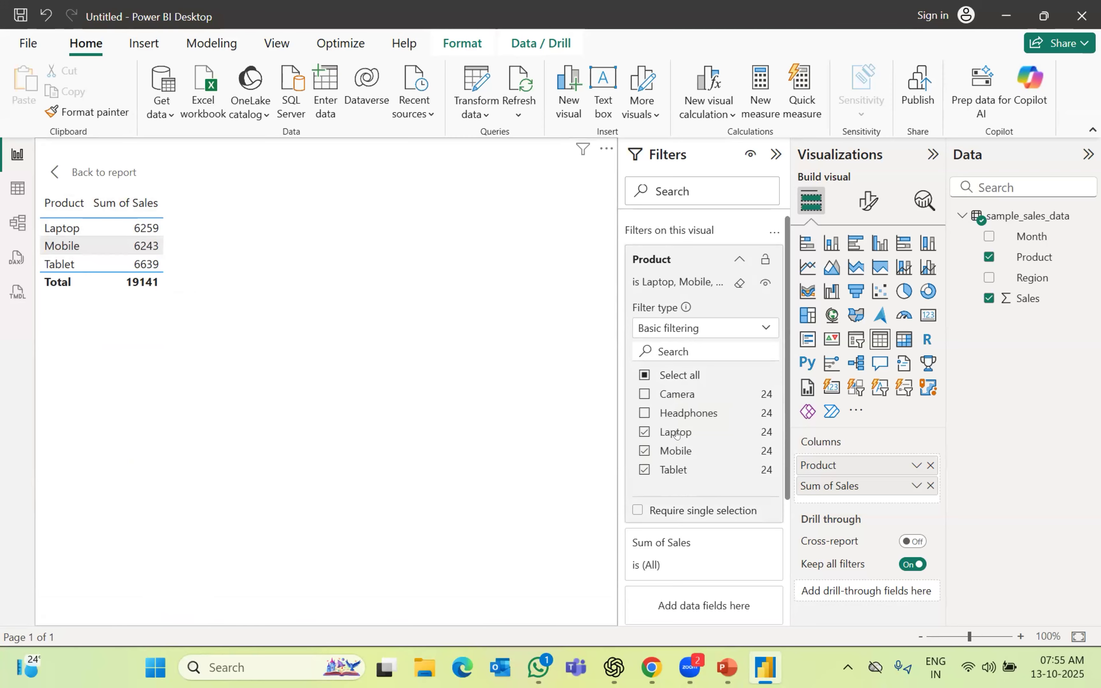
left_click(645, 431)
left_click(645, 448)
left_click(643, 466)
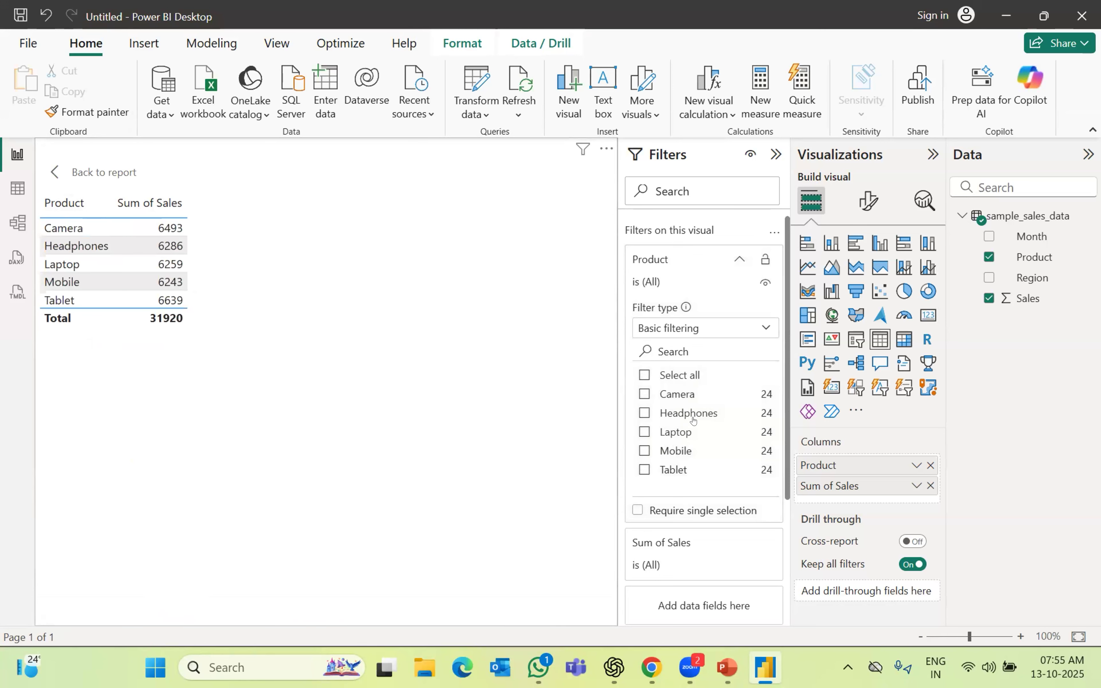
Switch the Product filter to Advanced filtering and apply 'is Camera'
left_click(693, 328)
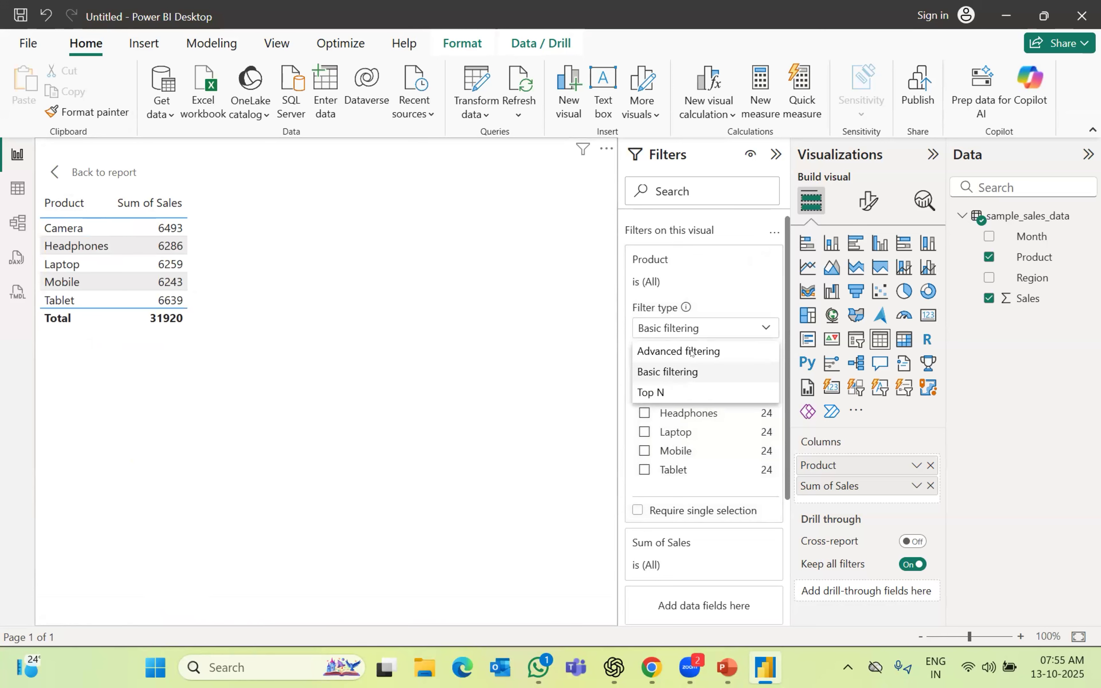
left_click(690, 354)
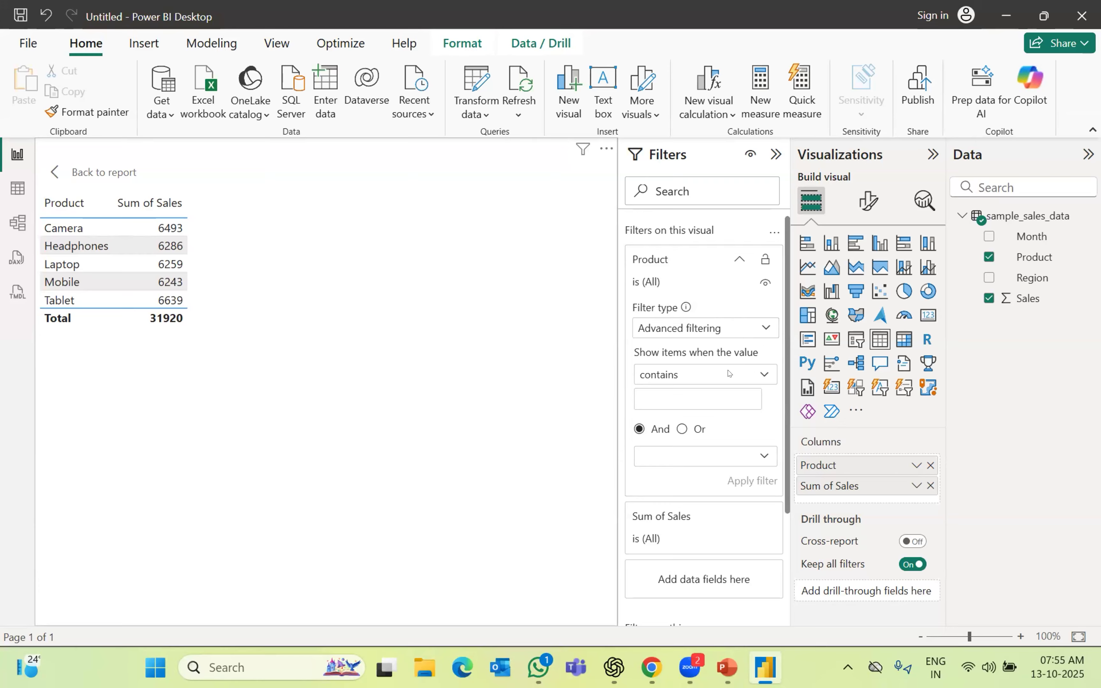
left_click(687, 376)
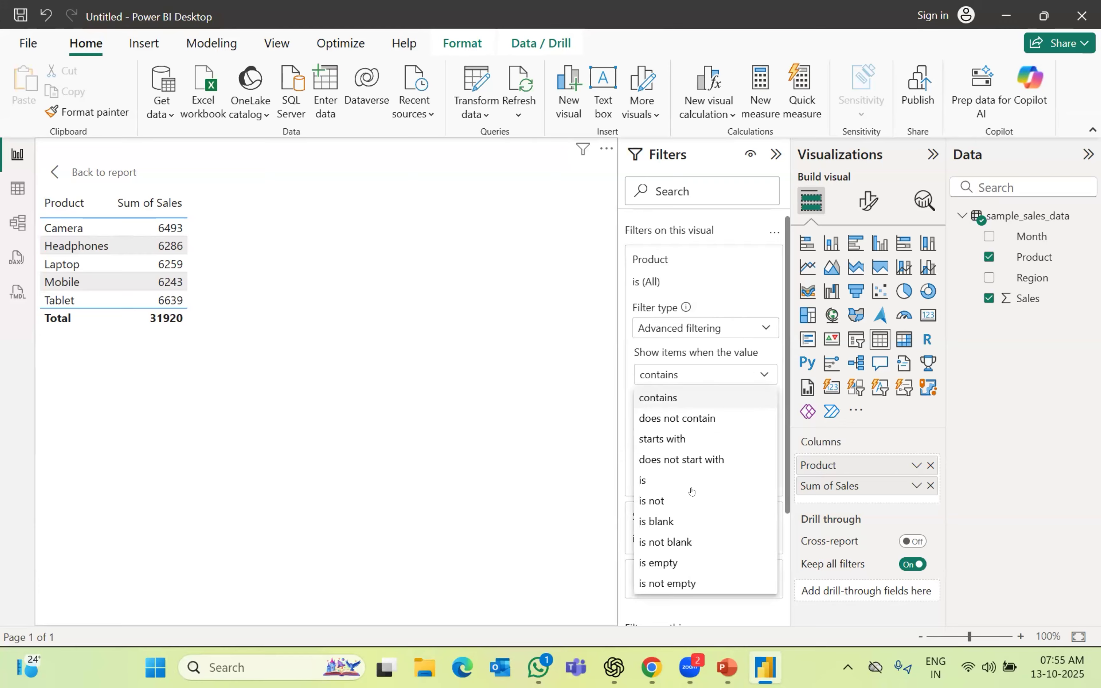
left_click(683, 398)
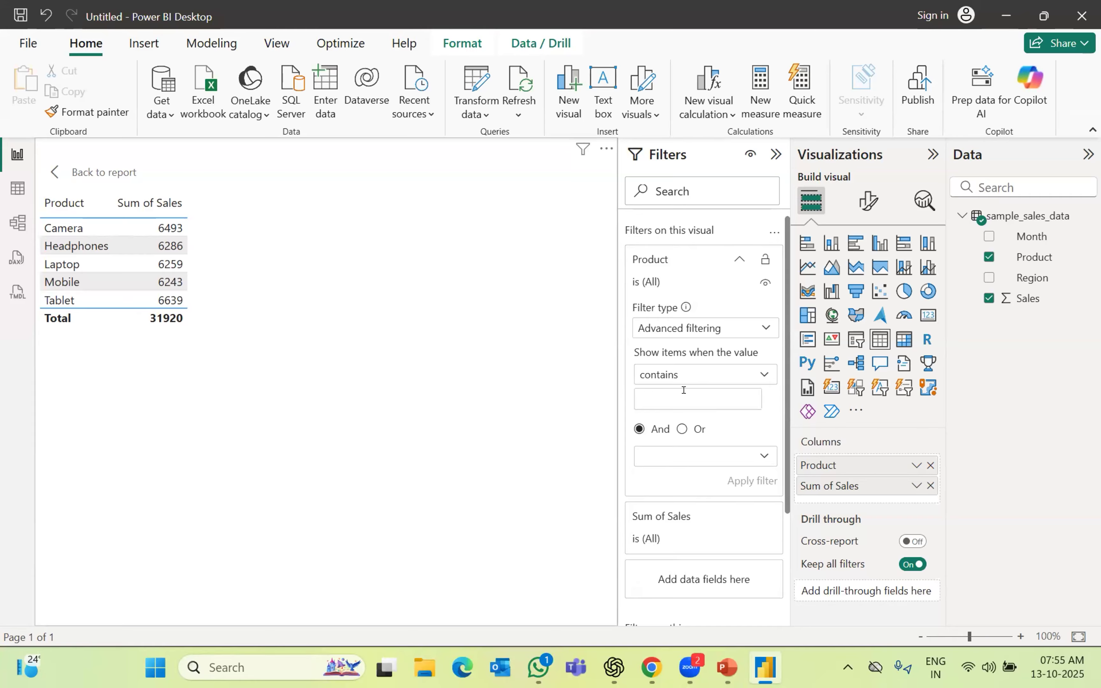
left_click(761, 375)
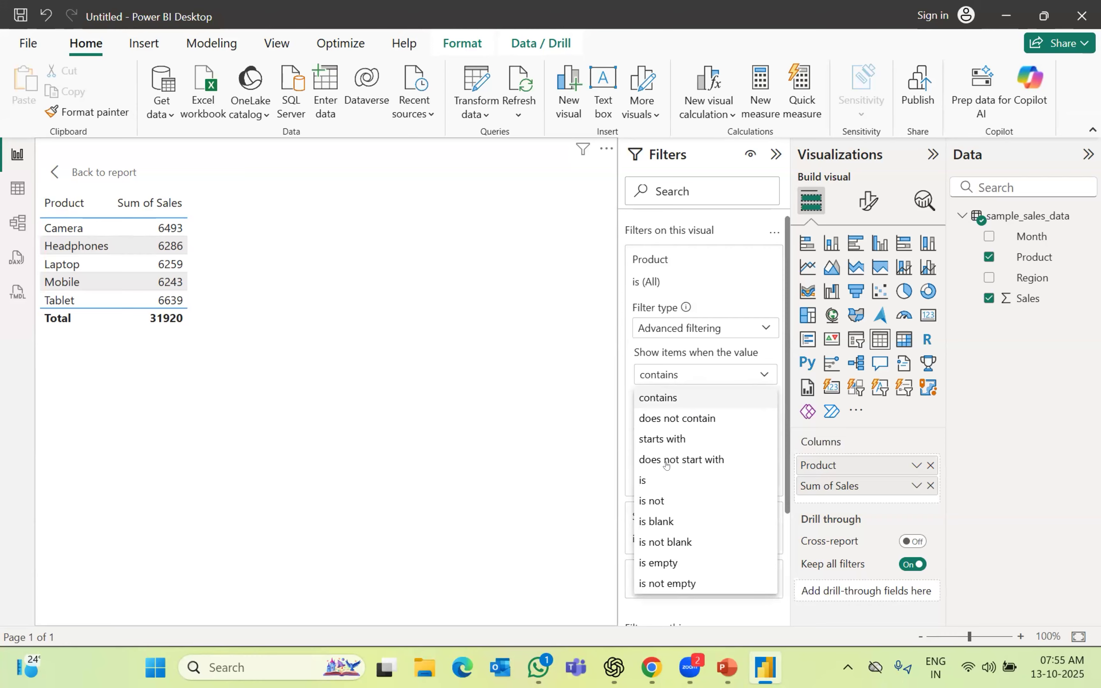
left_click(653, 482)
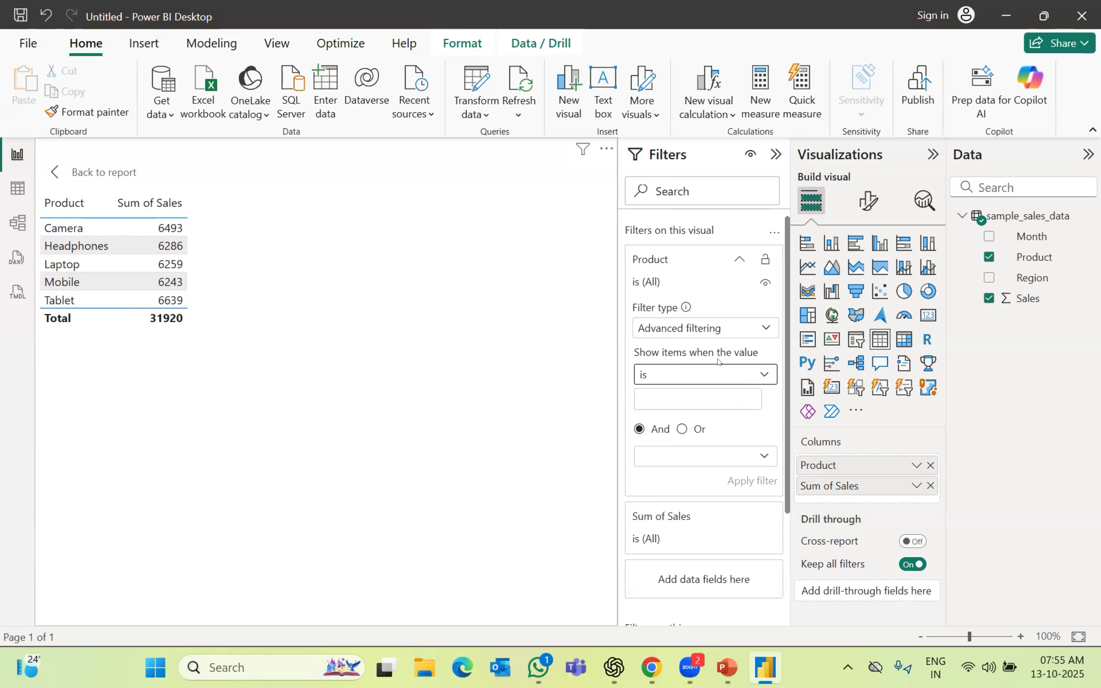
left_click(660, 393)
type("Camera")
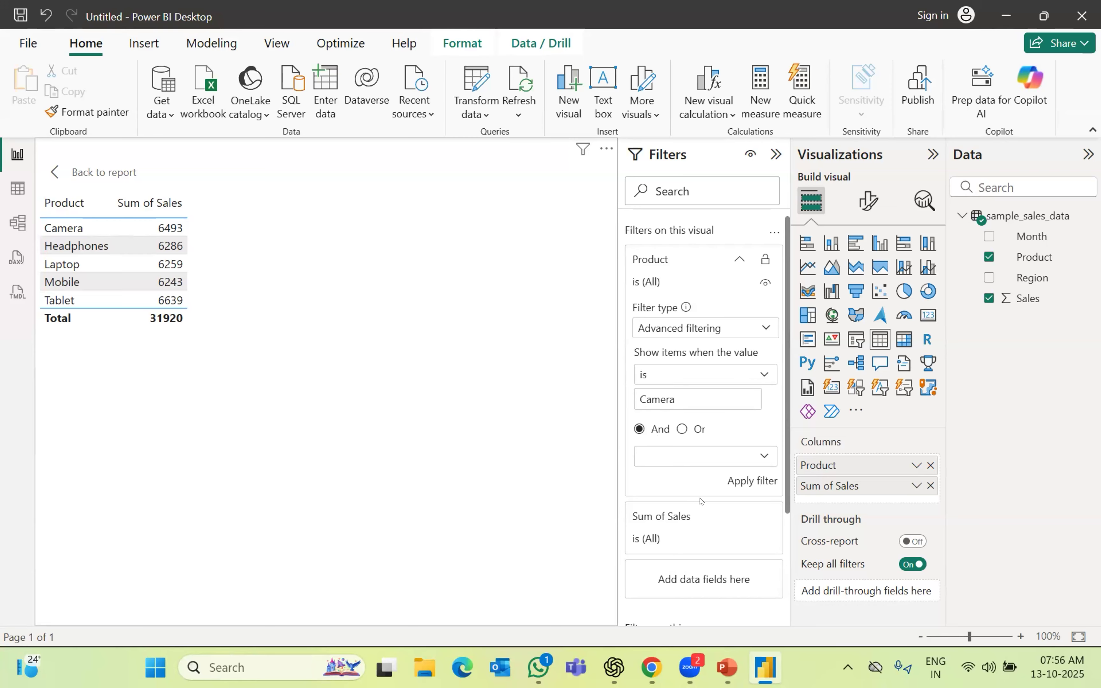
left_click(751, 481)
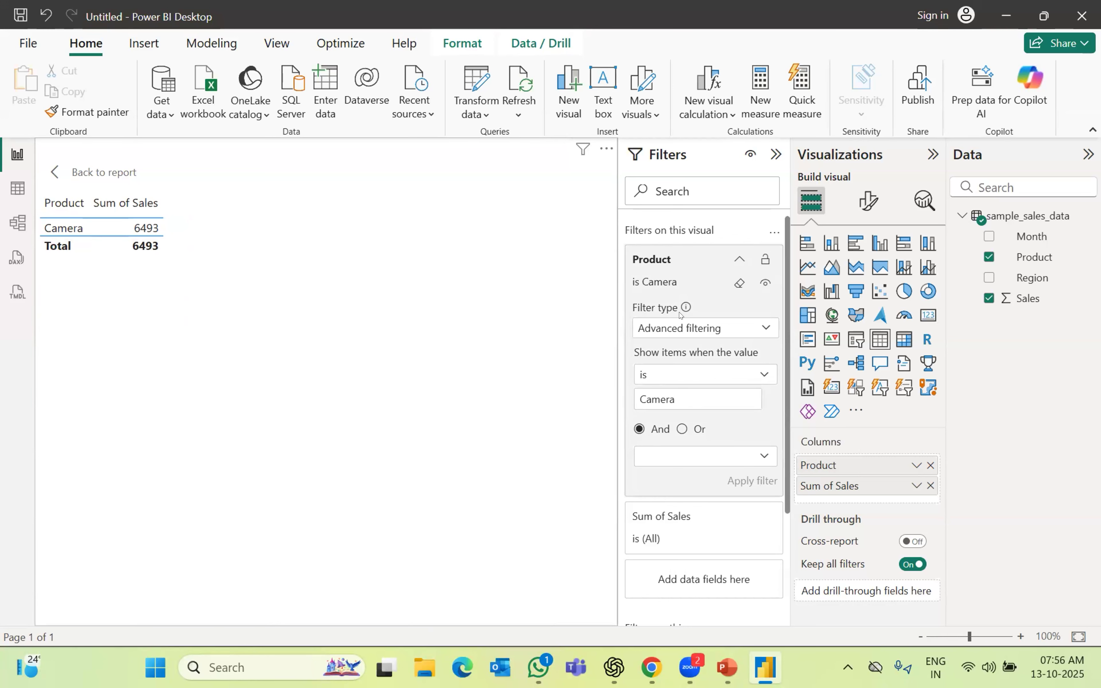
Change the condition to 'is not' Camera, leaving four products totalling 25427
left_click(764, 373)
left_click(658, 501)
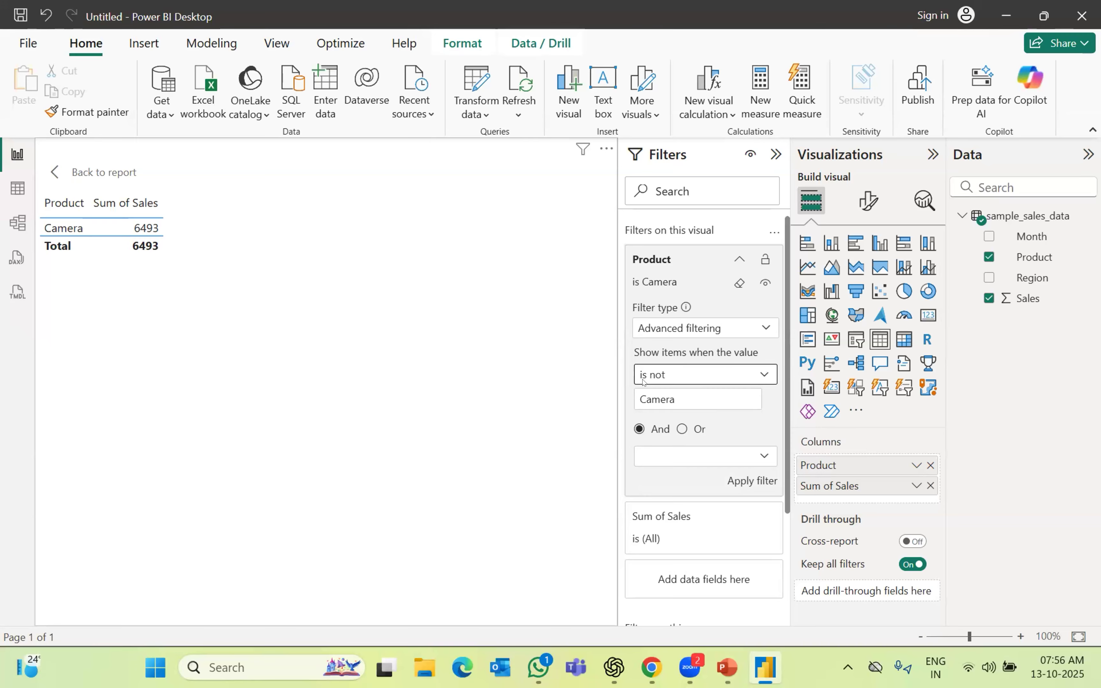
left_click(738, 482)
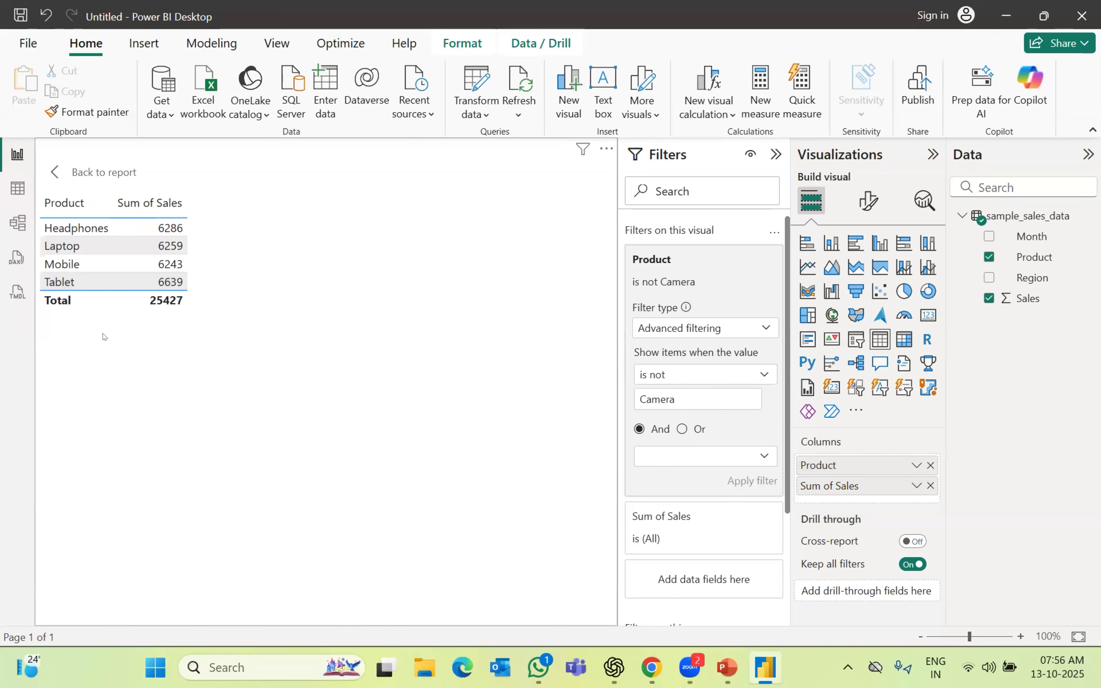
left_click(77, 245)
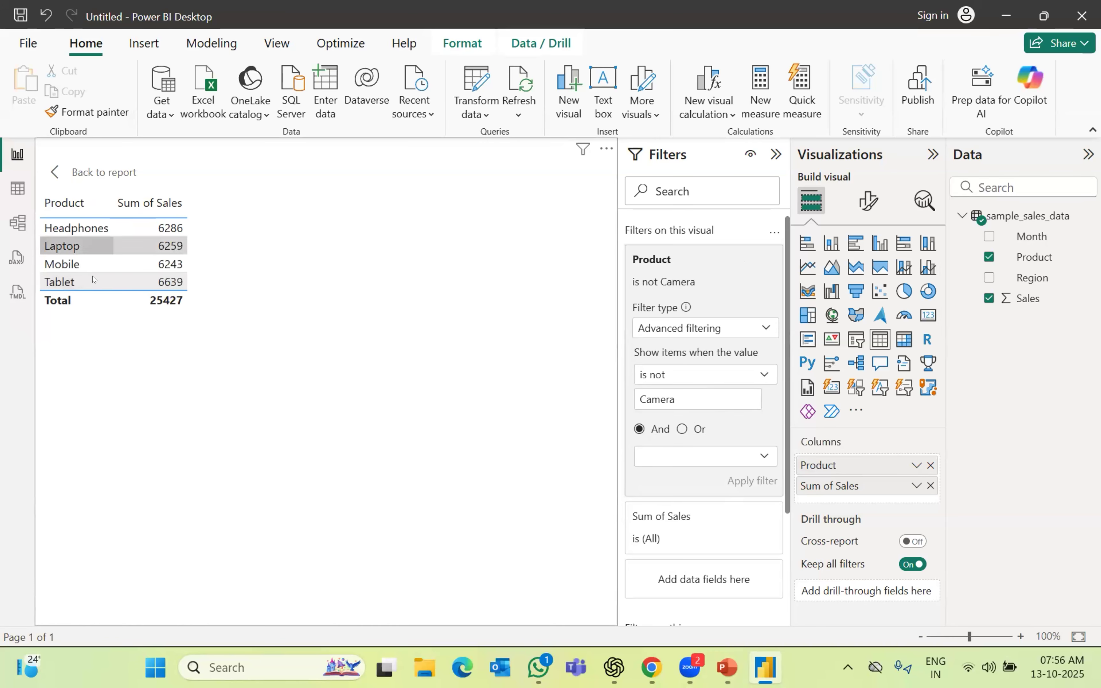
left_click(766, 329)
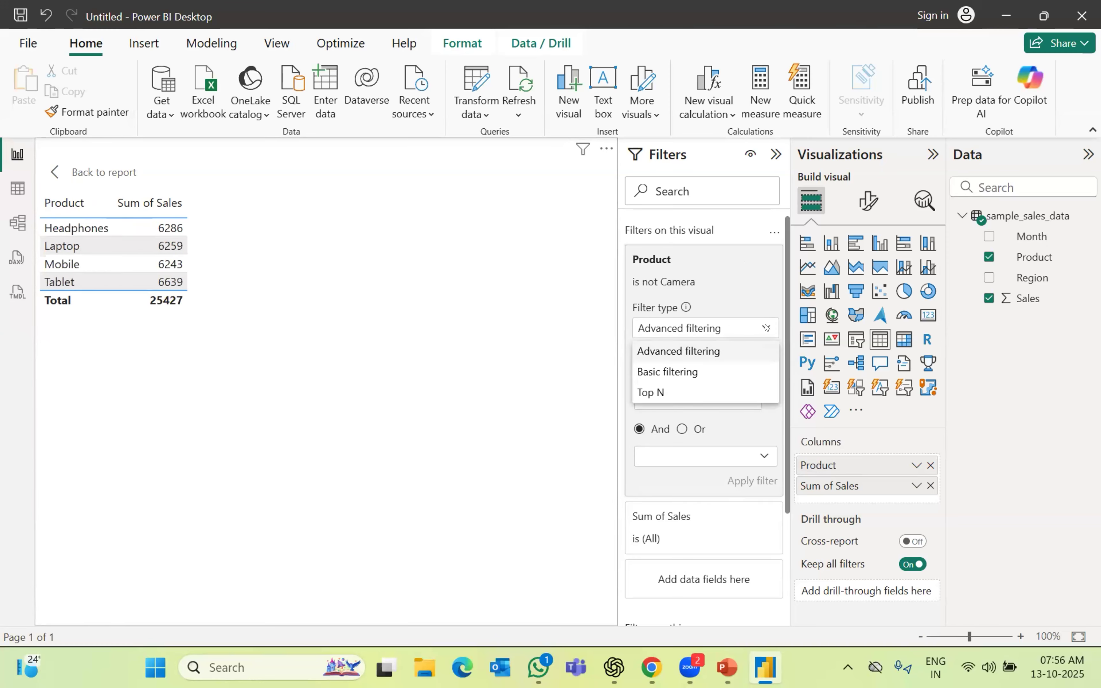
Set the Product filter to Top N, showing the top 1 item by Sum of Sales
left_click(650, 393)
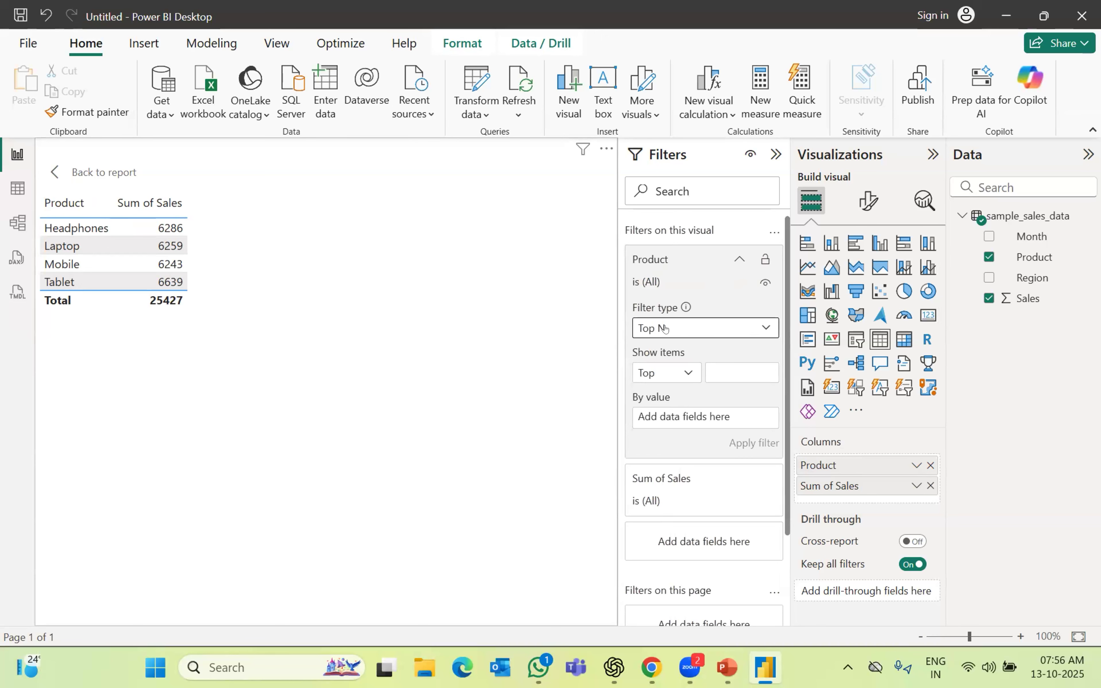
left_click(729, 366)
type("1")
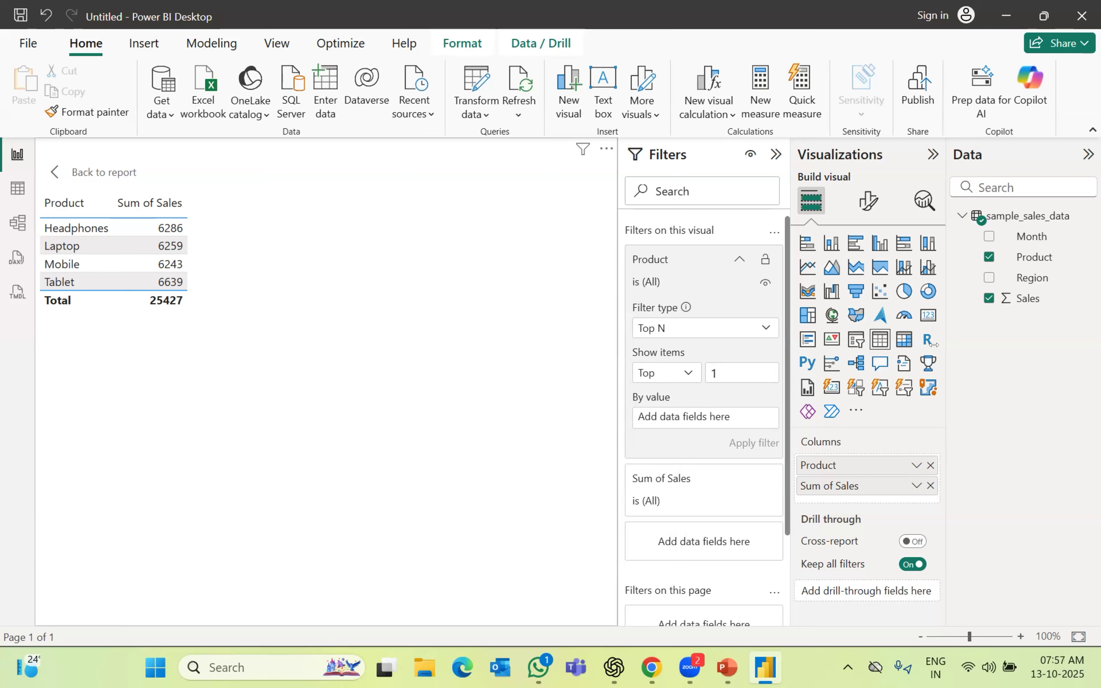
left_click_drag(1035, 298, 660, 418)
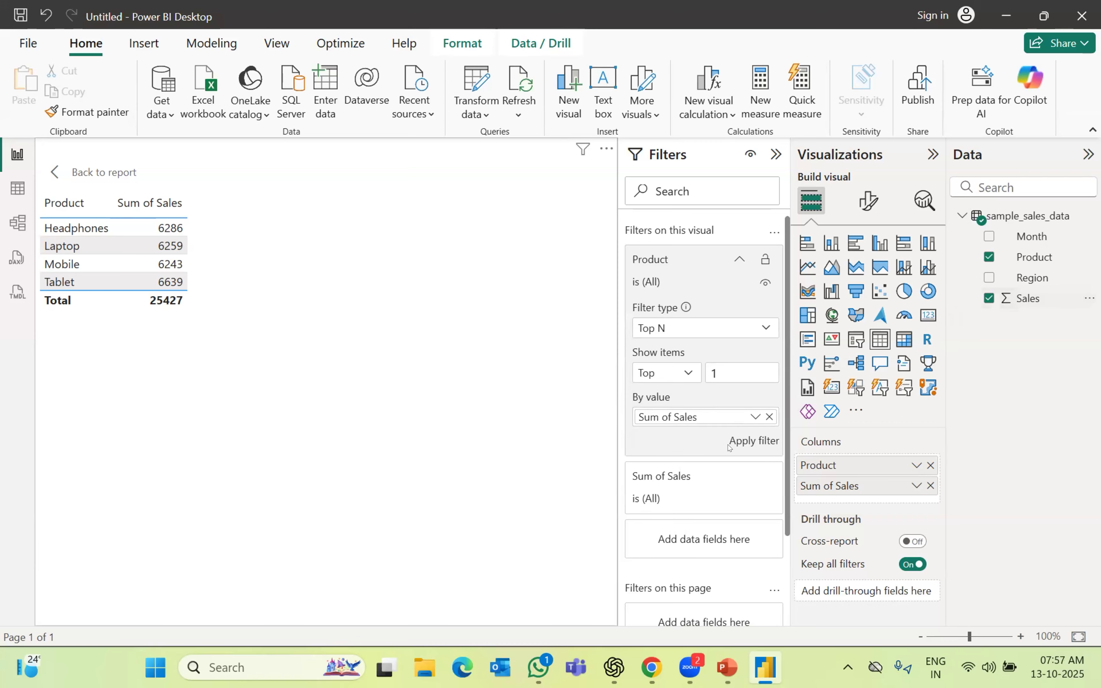
left_click(747, 439)
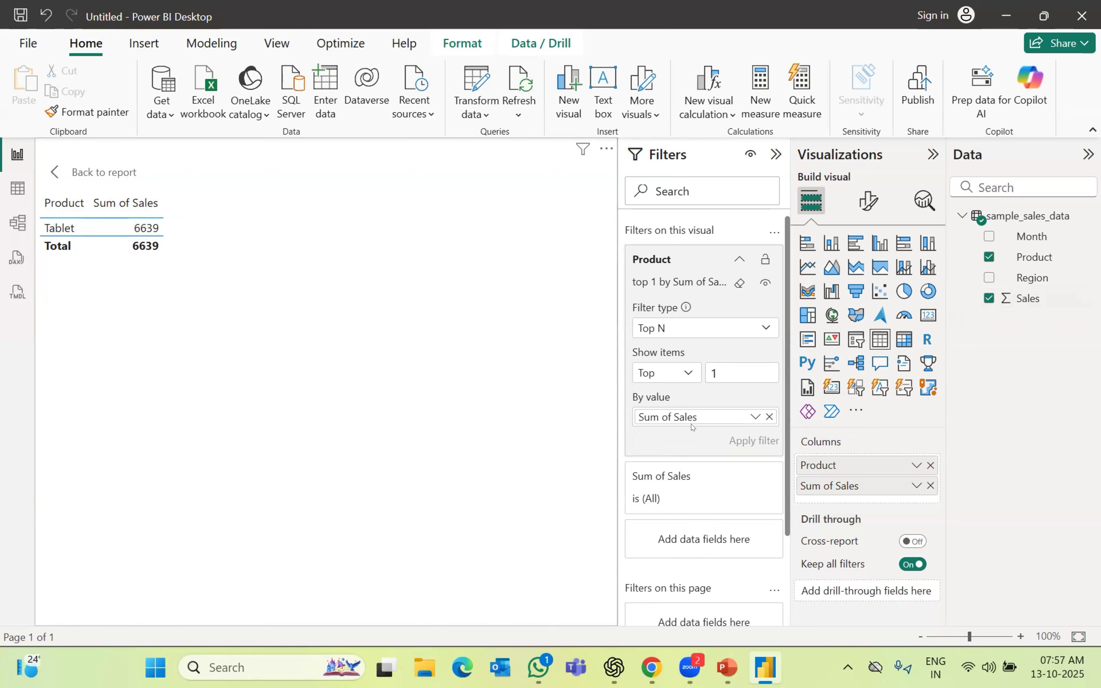
Back on the report, drop Sum of Sales, make it a Tablet card, and place it shortened beside 32K
left_click(71, 171)
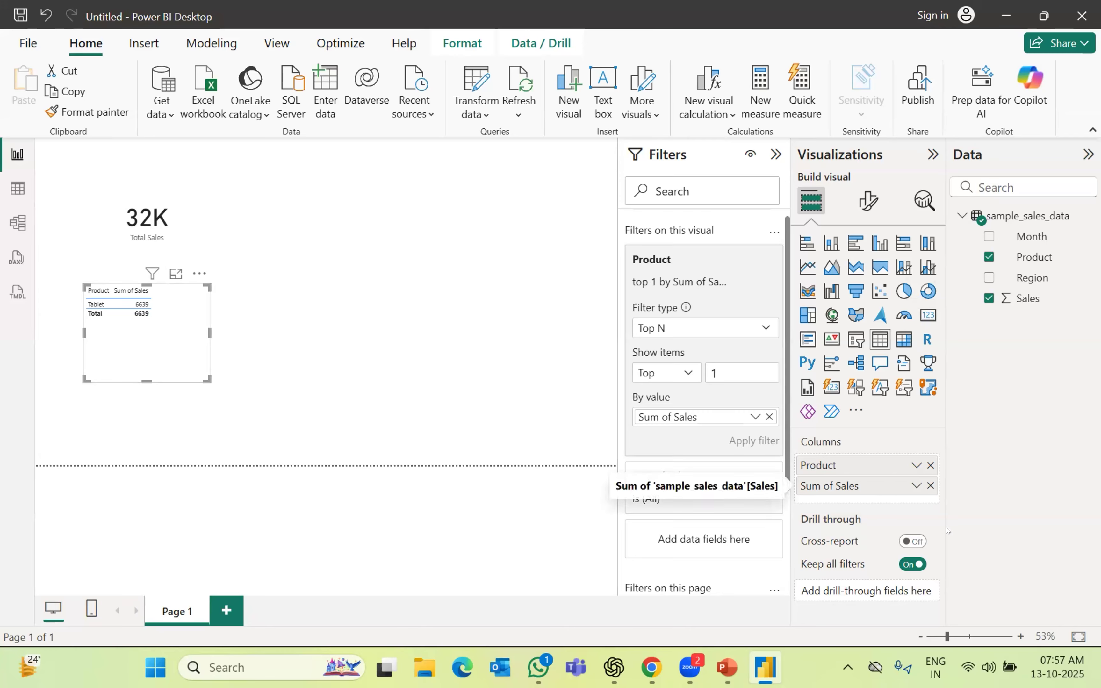
left_click(931, 486)
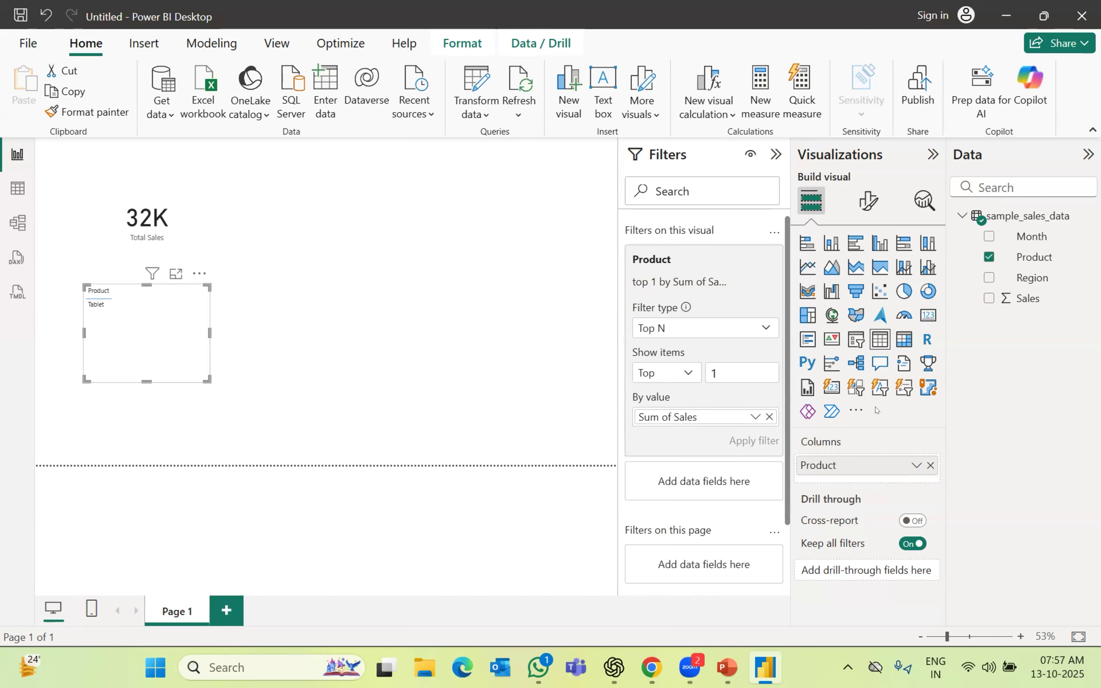
left_click(928, 315)
left_click_drag(169, 288, 297, 189)
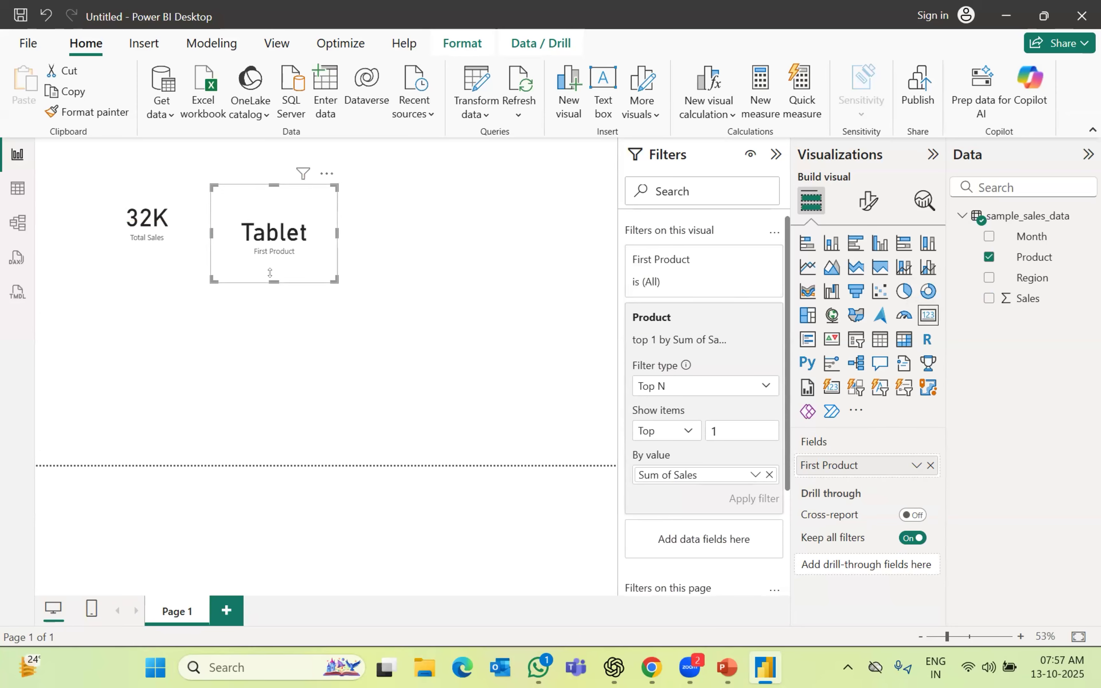
left_click_drag(274, 281, 286, 252)
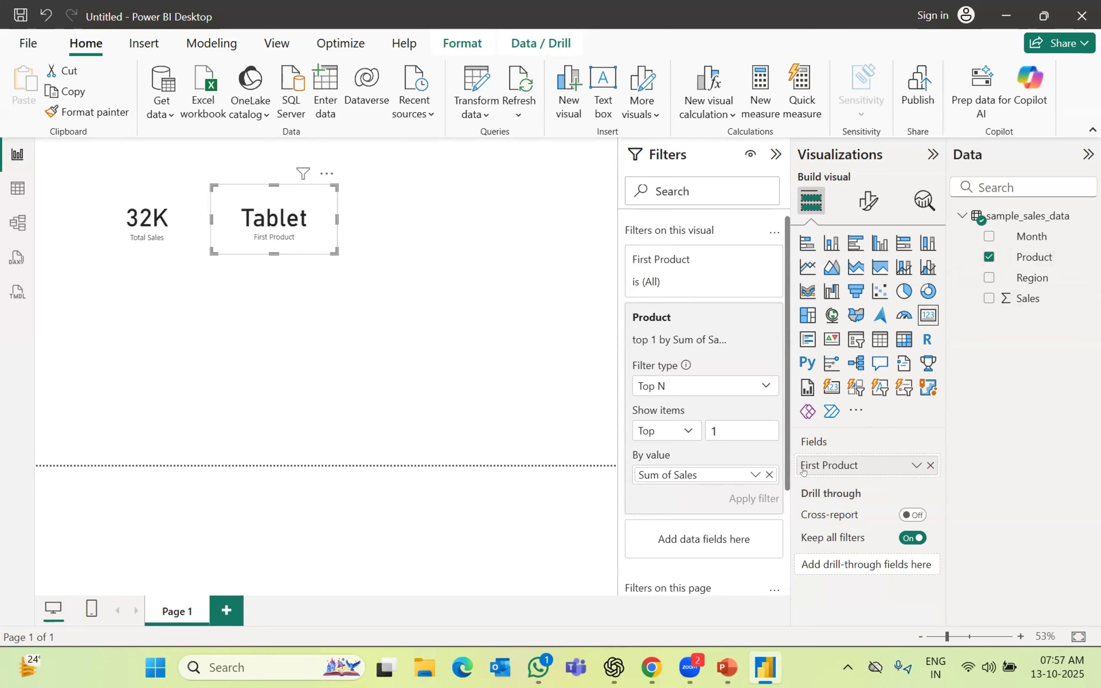
Rename the First Product field to 'Top Selling Product' so the Tablet card shows that label
double_click(825, 464)
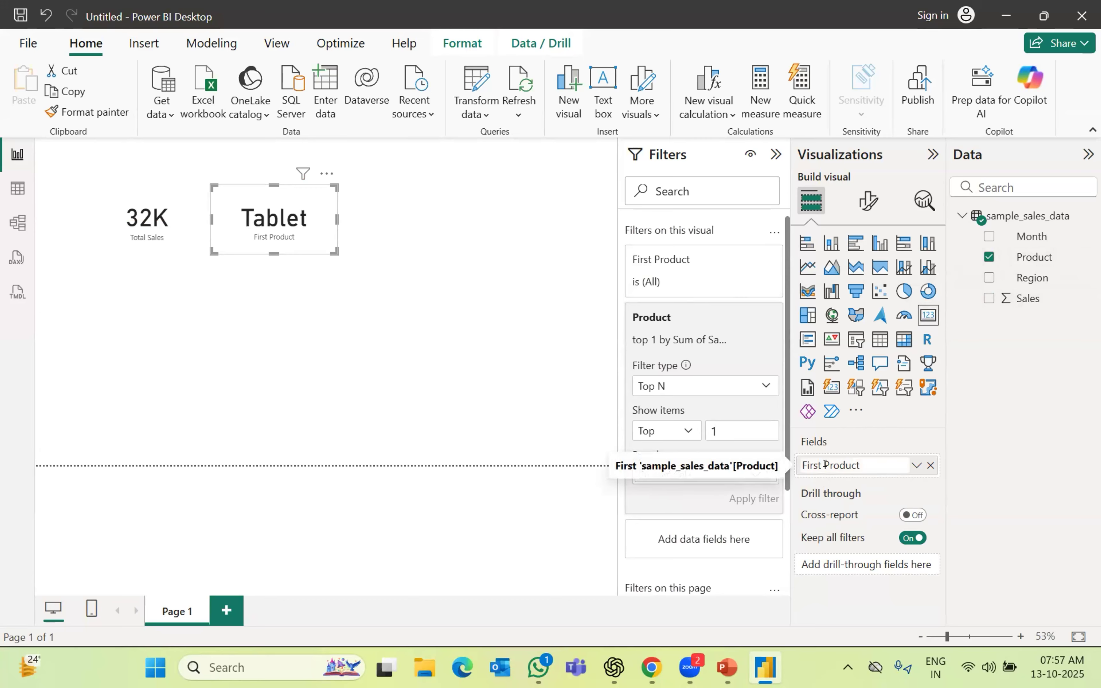
key("Left")
key("Left")
key("Left")
key("Left")
key("Left")
key("Left")
key("Left")
key("Left")
key("Left")
key("Left")
key("Left")
key("Left")
key("Left")
key("Delete")
key("Delete")
key("Delete")
key("Delete")
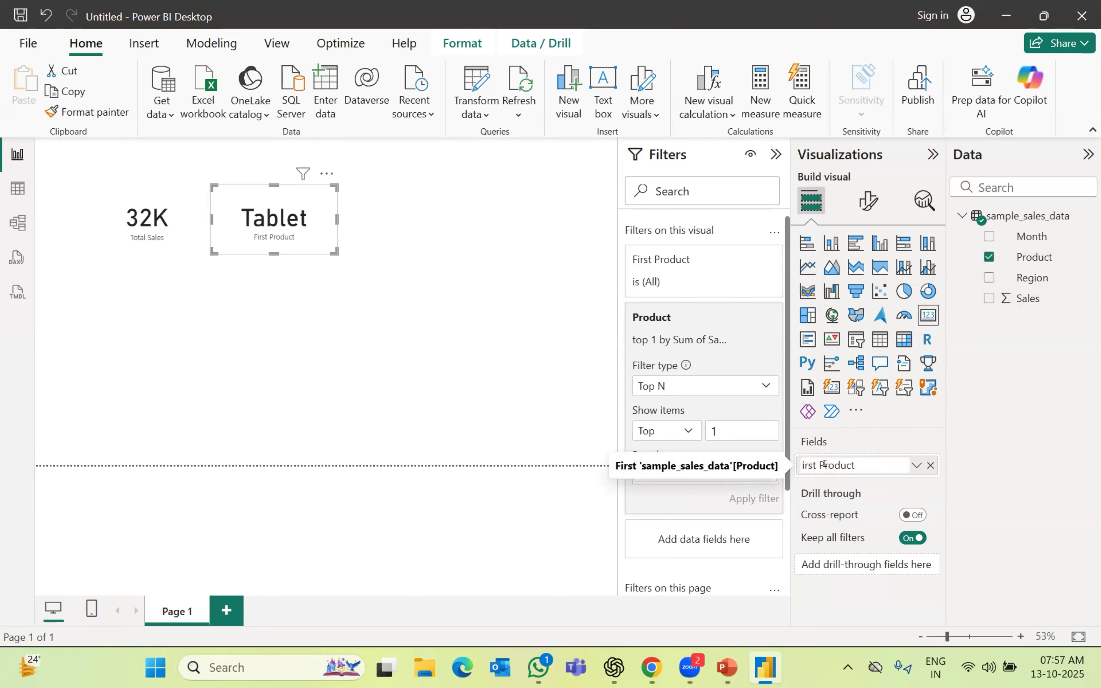
key("Delete")
type("Top")
key("Return")
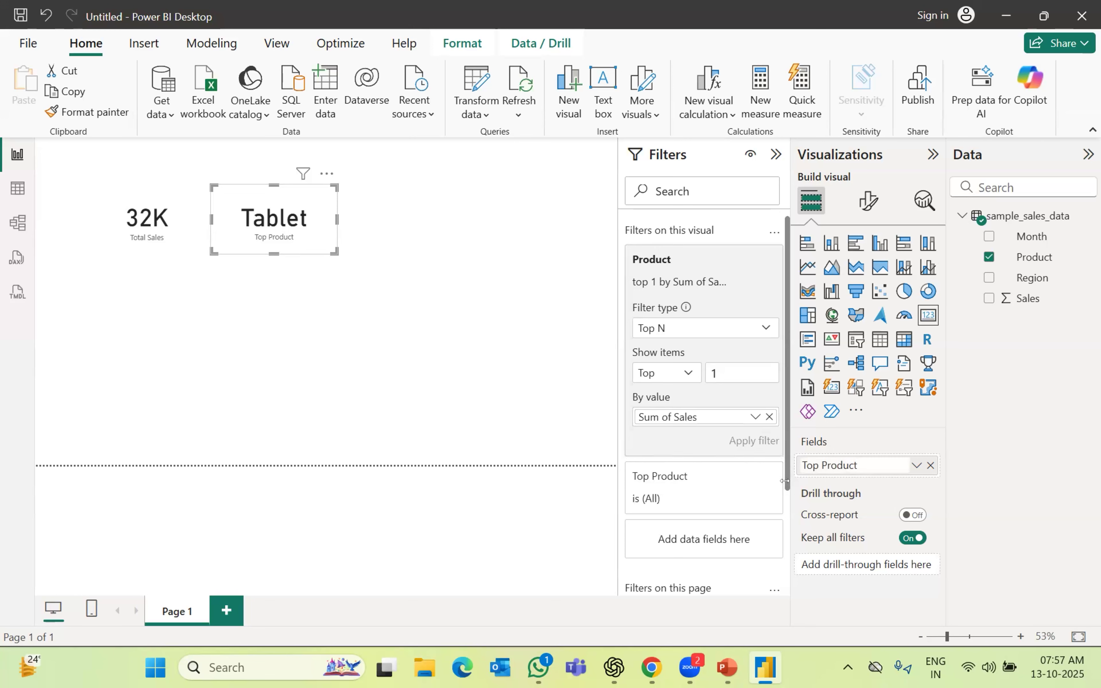
key("Left")
key("Left")
key("Left")
key("Left")
key("Left")
key("Left")
key("Left")
type("Selling")
key("Return")
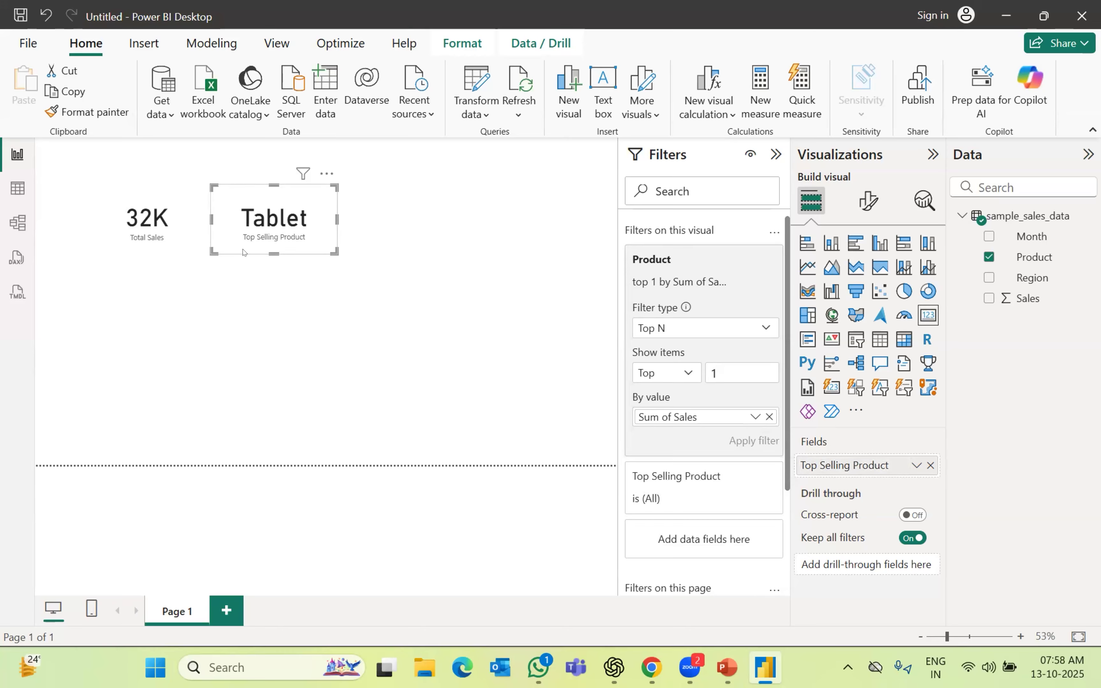
left_click(168, 224)
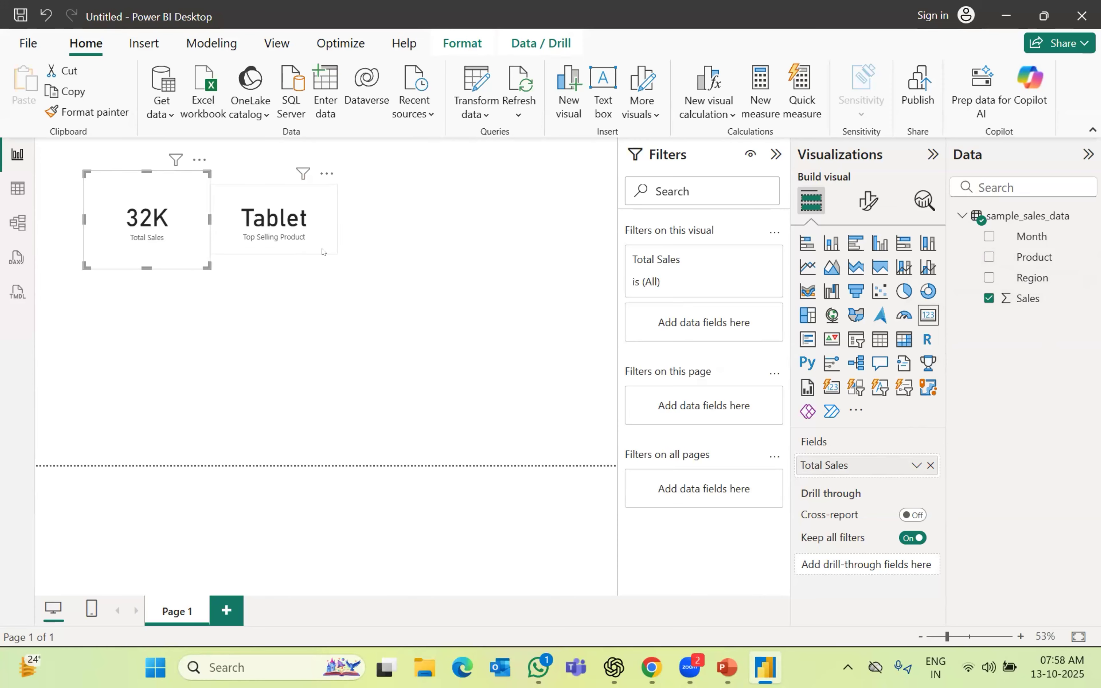
Deselect the cards on the finished page and switch over to the Zoom app
left_click(437, 225)
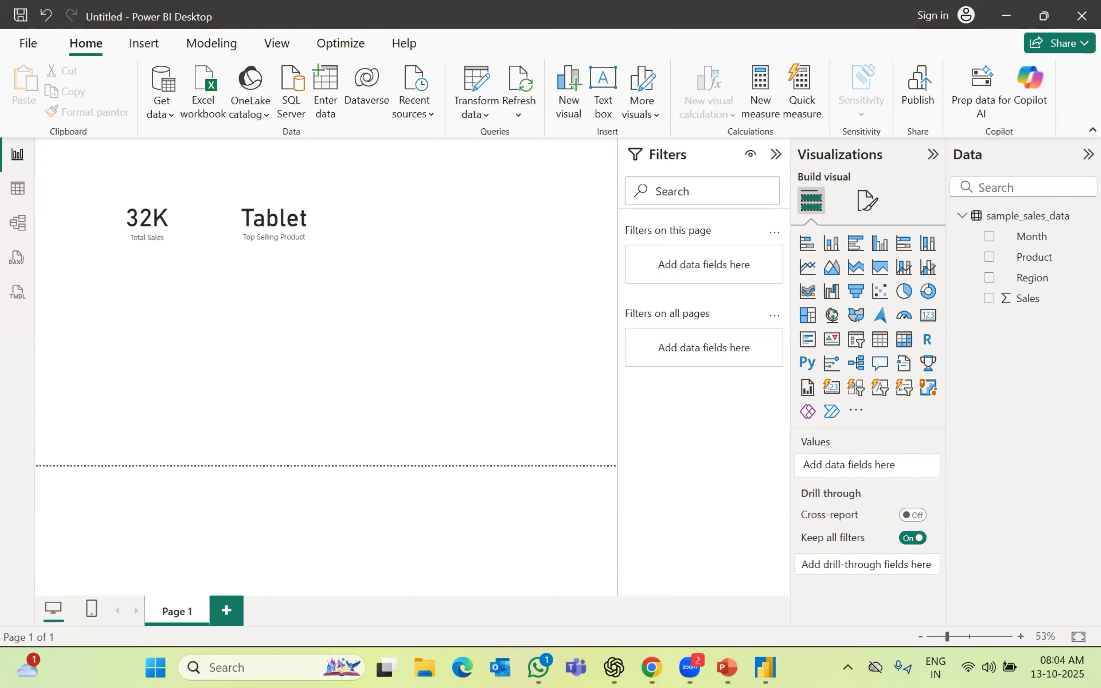
left_click(690, 667)
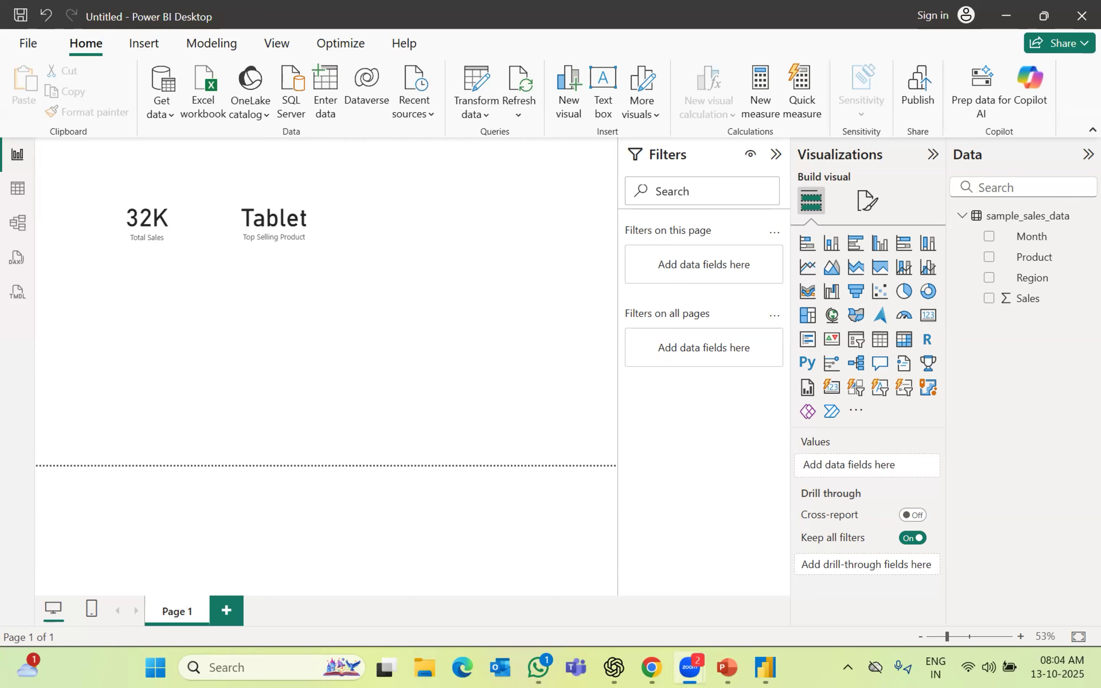